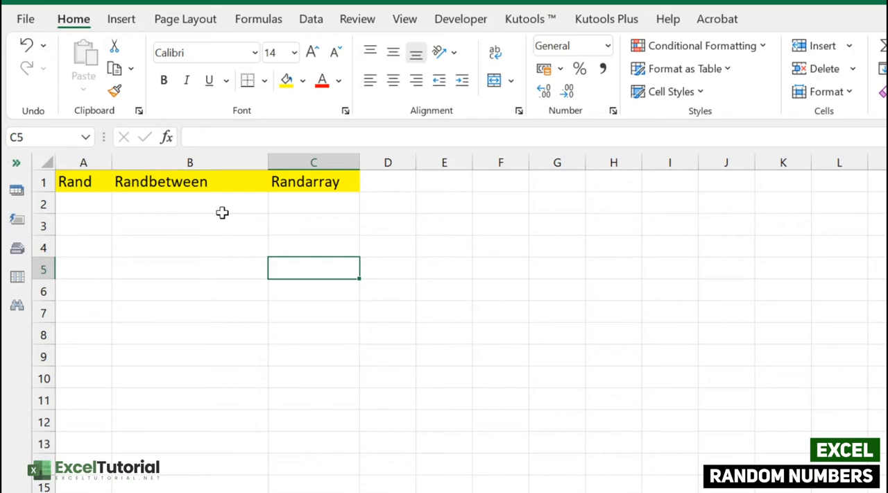
Enter the formula =RAND() in cell A2 under the Rand header.
{"action": "left_click", "coordinate": [83, 201]}
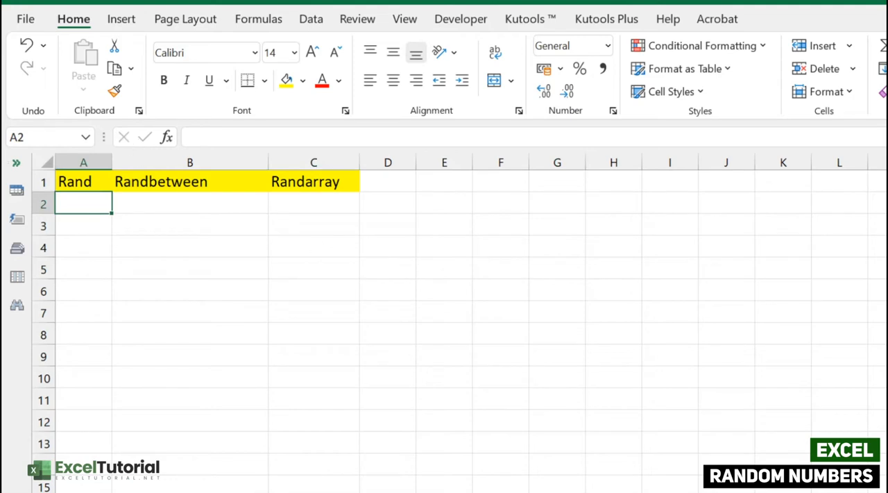
{"action": "double_click", "coordinate": [78, 199]}
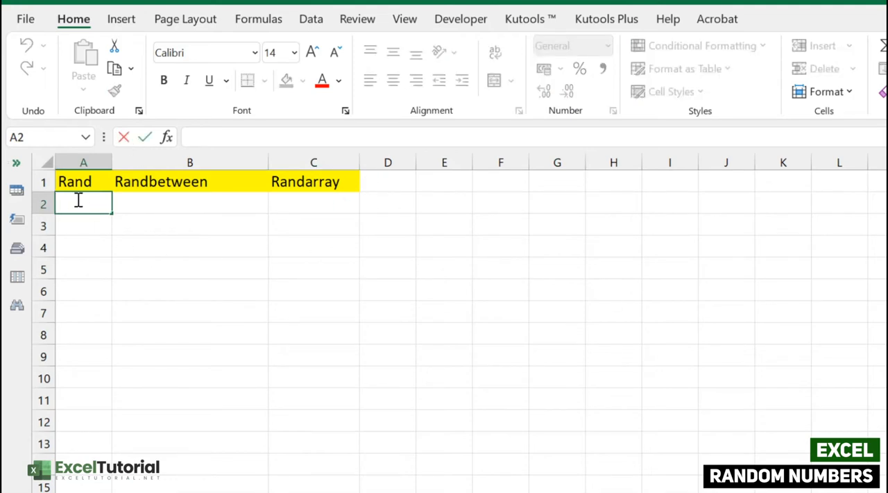
{"action": "type", "text": "=RAND()"}
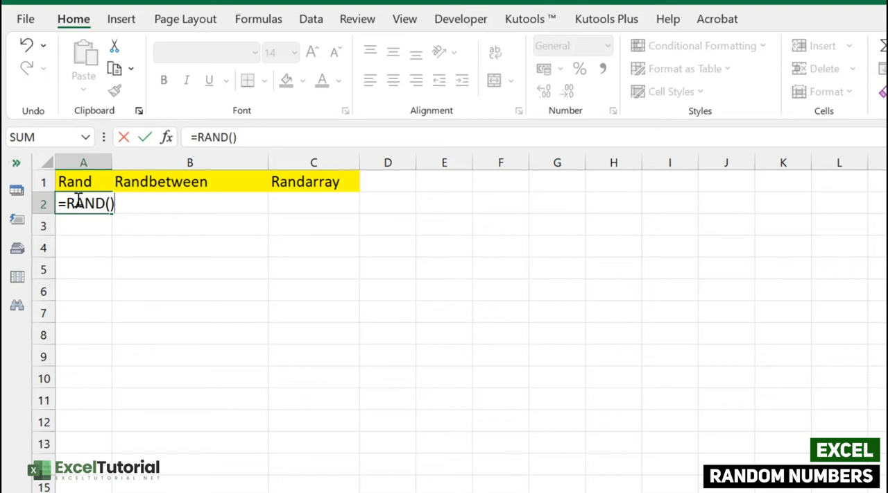
{"action": "key", "text": "Return"}
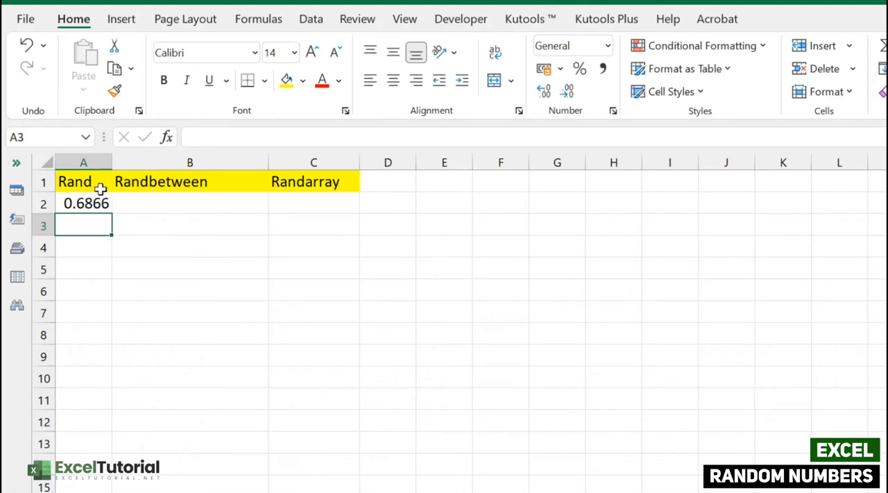
Widen column A to fit its contents and fill the RAND formula from A2 down to row 20.
{"action": "double_click", "coordinate": [112, 166]}
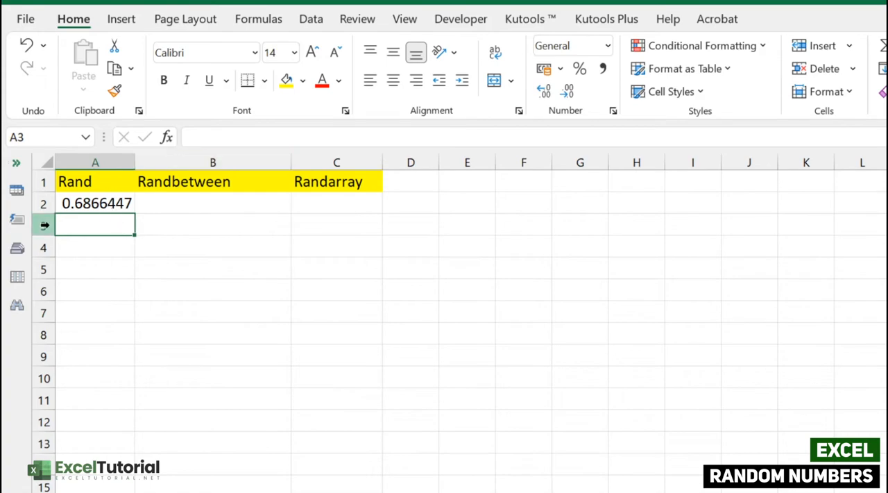
{"action": "left_click", "coordinate": [104, 203]}
{"action": "left_click_drag", "start_coordinate": [135, 212], "coordinate": [104, 490]}
Change the formula in A2 to =RAND()*100.
{"action": "left_click", "coordinate": [252, 137]}
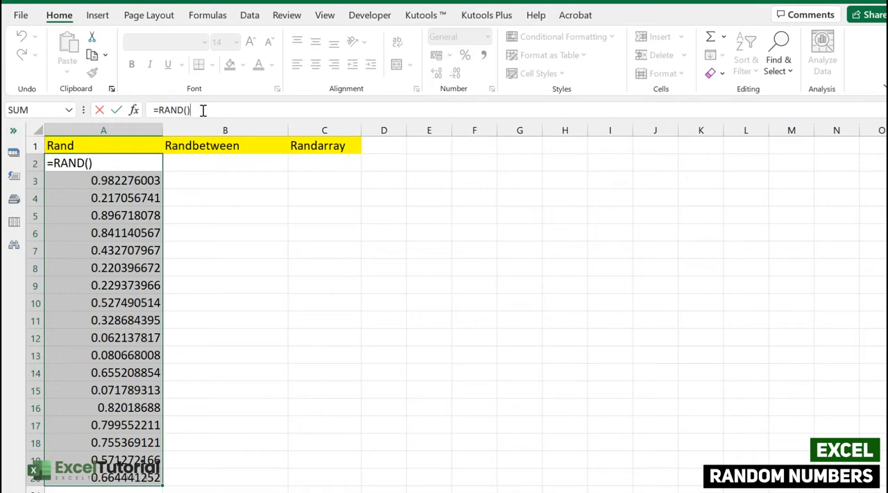
{"action": "type", "text": "*100"}
{"action": "key", "text": "Return"}
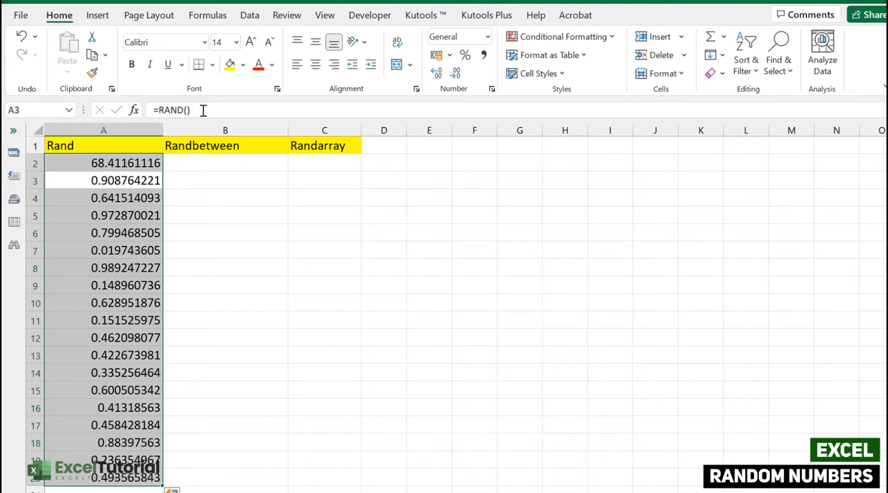
Fill the =RAND()*100 formula from A2 down column A through row 20.
{"action": "left_click", "coordinate": [149, 197]}
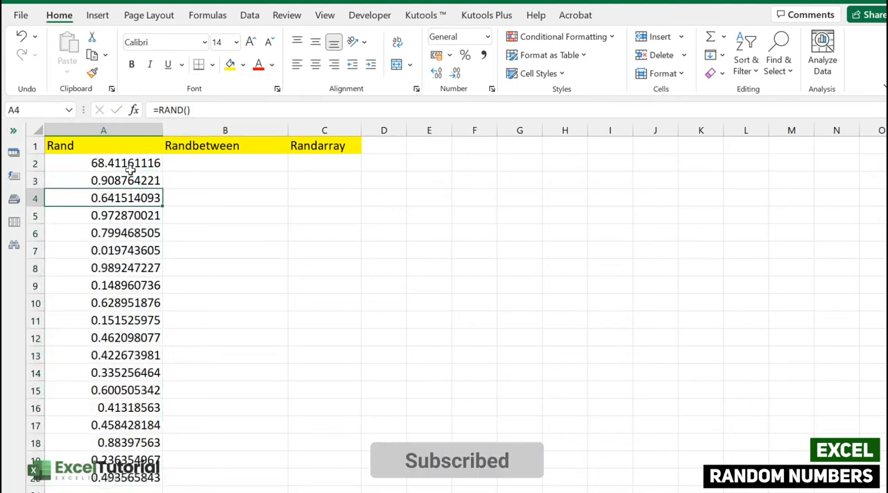
{"action": "left_click", "coordinate": [104, 163]}
{"action": "double_click", "coordinate": [162, 171]}
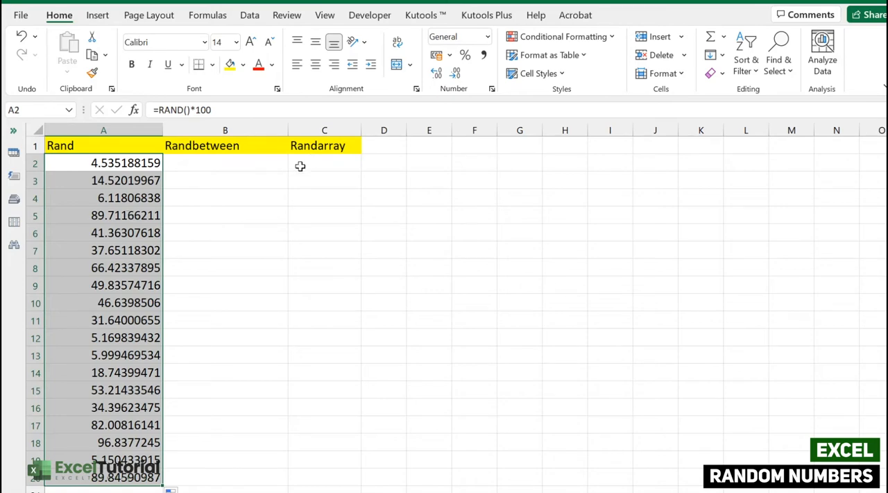
Copy the random numbers in A2:A20 and paste them back onto themselves as values only.
{"action": "double_click", "coordinate": [268, 164]}
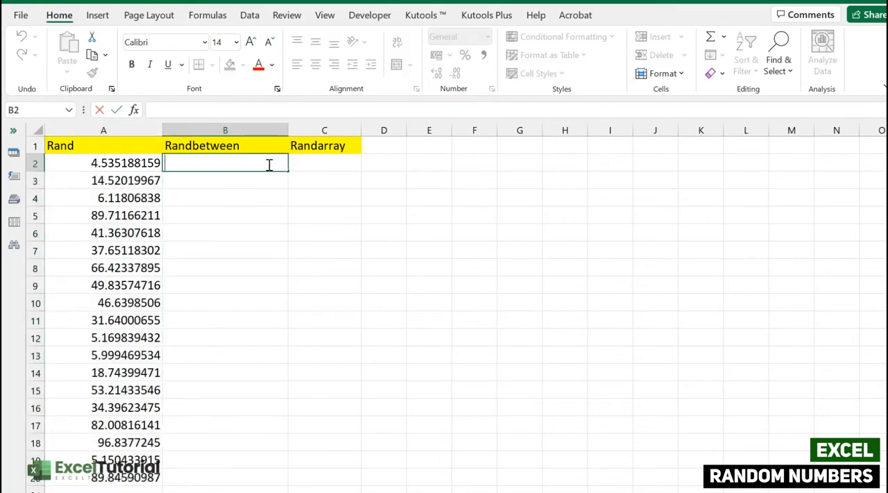
{"action": "key", "text": "Return"}
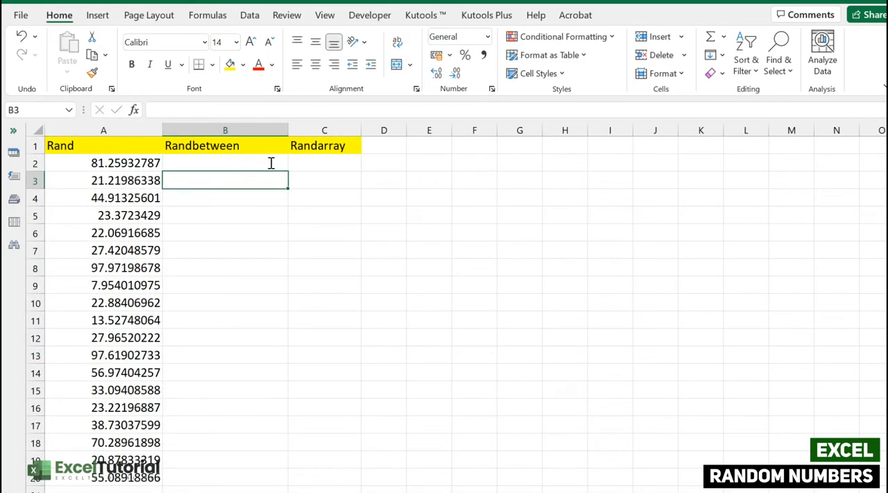
{"action": "left_click", "coordinate": [132, 165]}
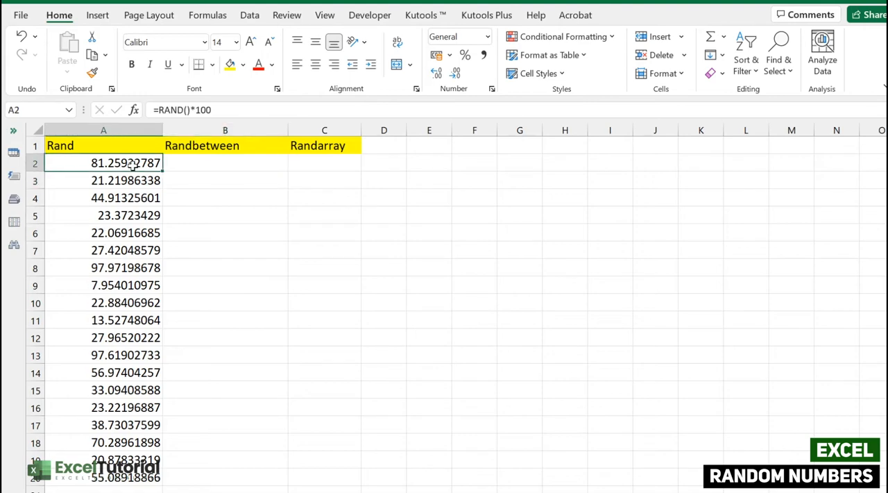
{"action": "left_click_drag", "start_coordinate": [133, 165], "coordinate": [121, 477]}
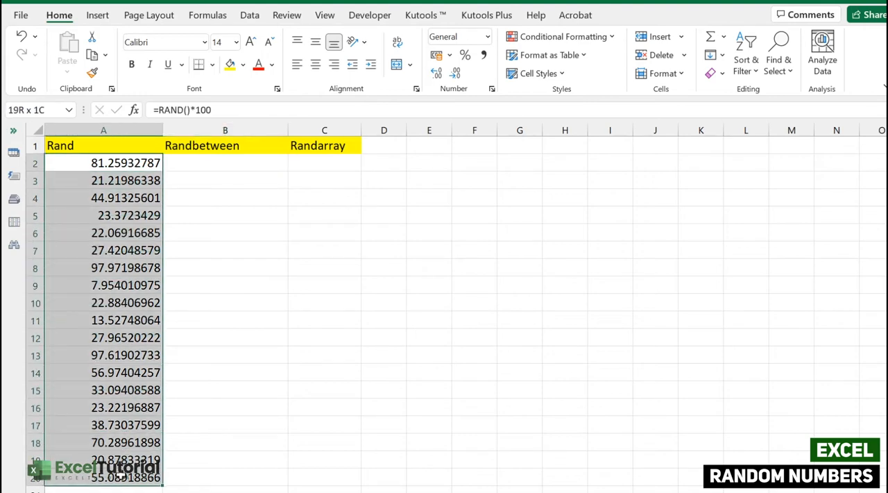
{"action": "key", "text": "ctrl+c"}
{"action": "left_click", "coordinate": [116, 162]}
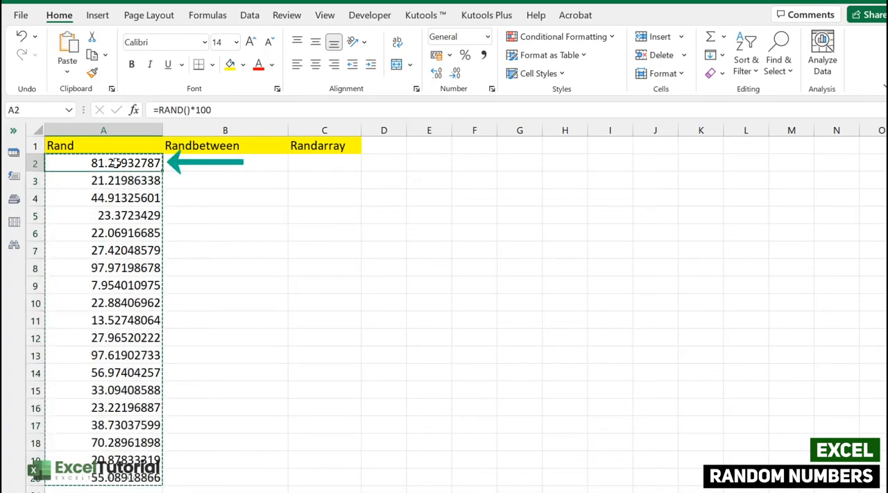
{"action": "right_click", "coordinate": [116, 162]}
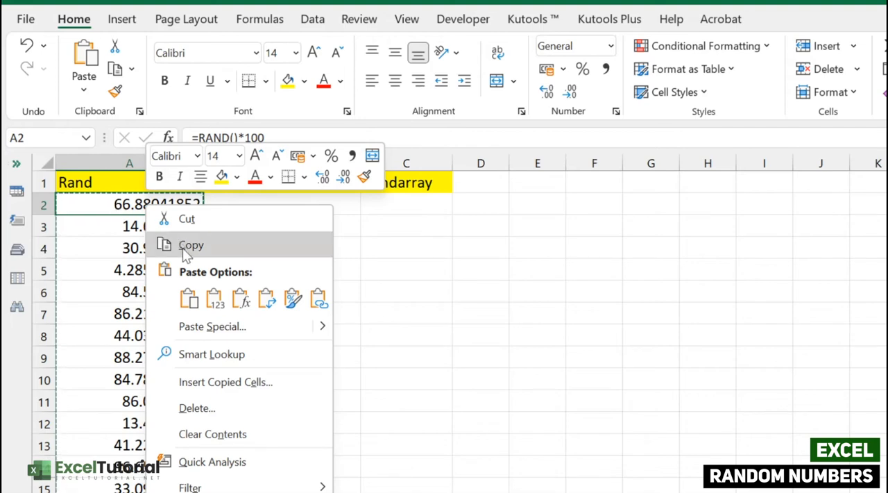
{"action": "left_click", "coordinate": [214, 299]}
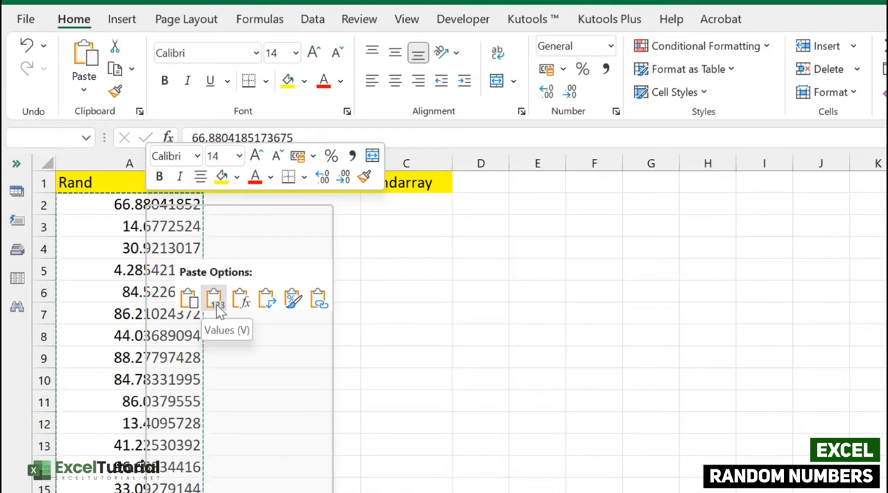
{"action": "left_click", "coordinate": [216, 304]}
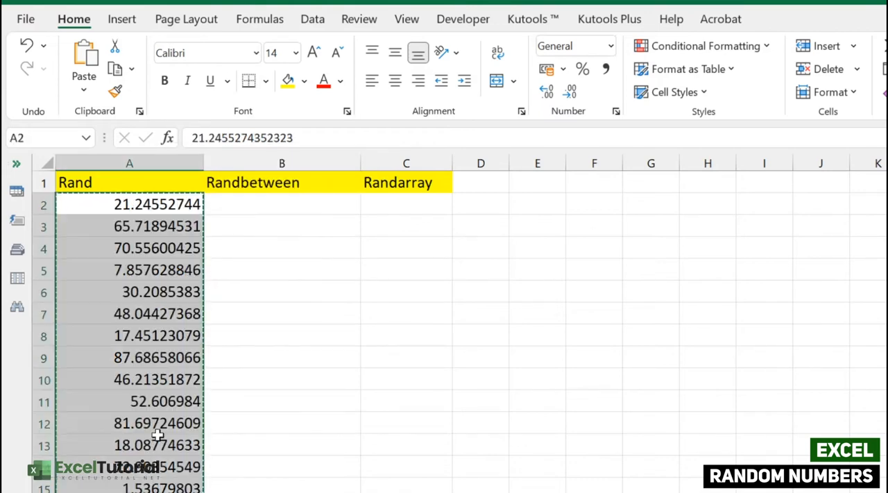
Examine several cells in column A and their contents in the formula bar.
{"action": "left_click", "coordinate": [152, 247]}
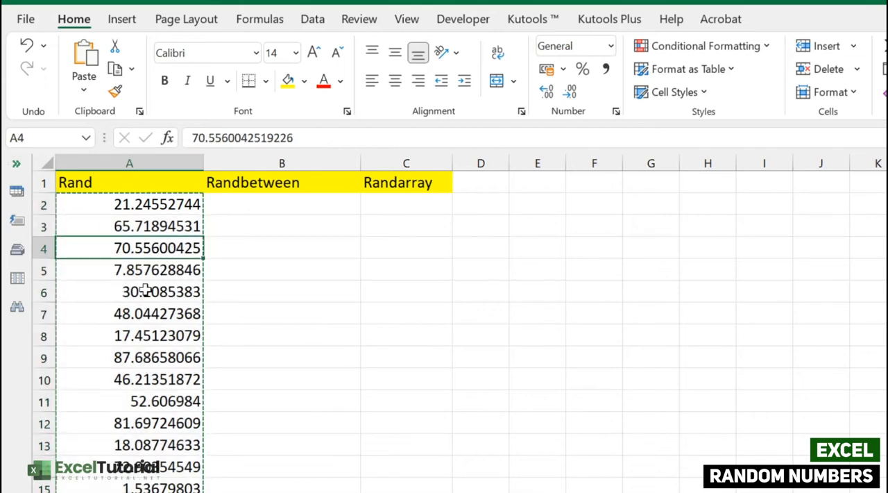
{"action": "left_click", "coordinate": [165, 204]}
{"action": "left_click", "coordinate": [165, 292]}
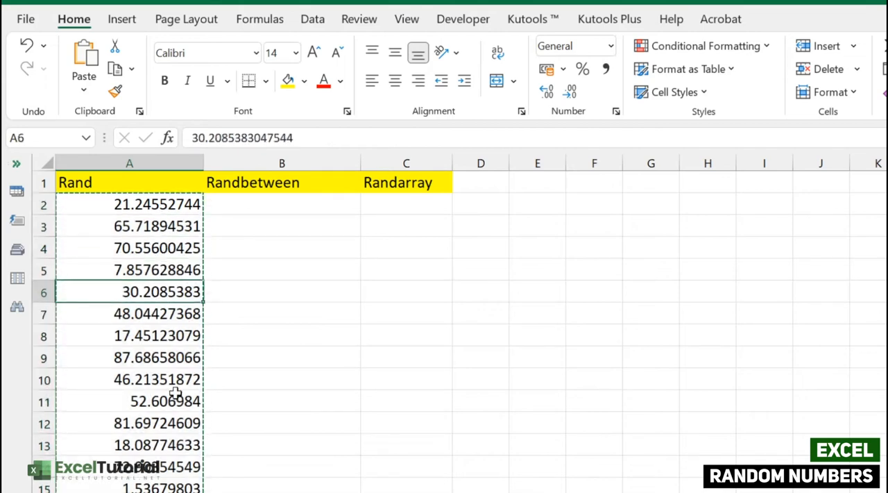
{"action": "left_click", "coordinate": [160, 401]}
{"action": "left_click", "coordinate": [323, 134]}
{"action": "left_click_drag", "start_coordinate": [323, 134], "coordinate": [188, 129]}
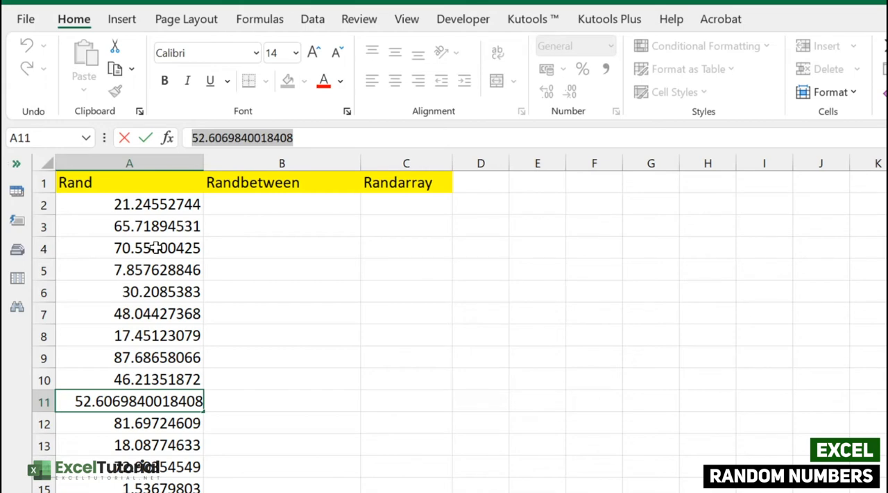
{"action": "left_click", "coordinate": [281, 222]}
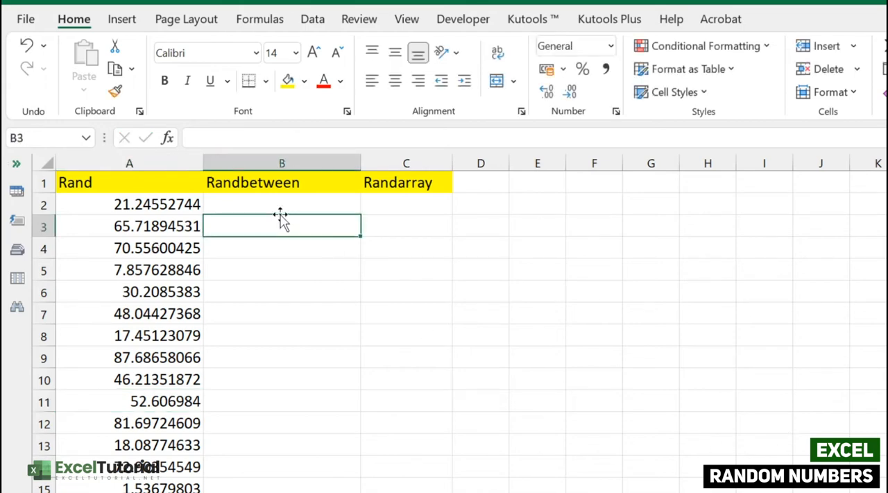
{"action": "left_click", "coordinate": [281, 204]}
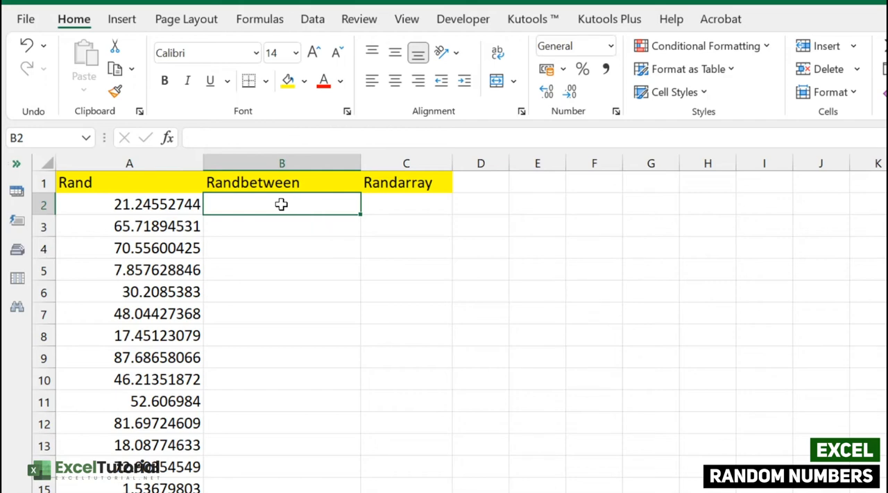
{"action": "left_click", "coordinate": [168, 204]}
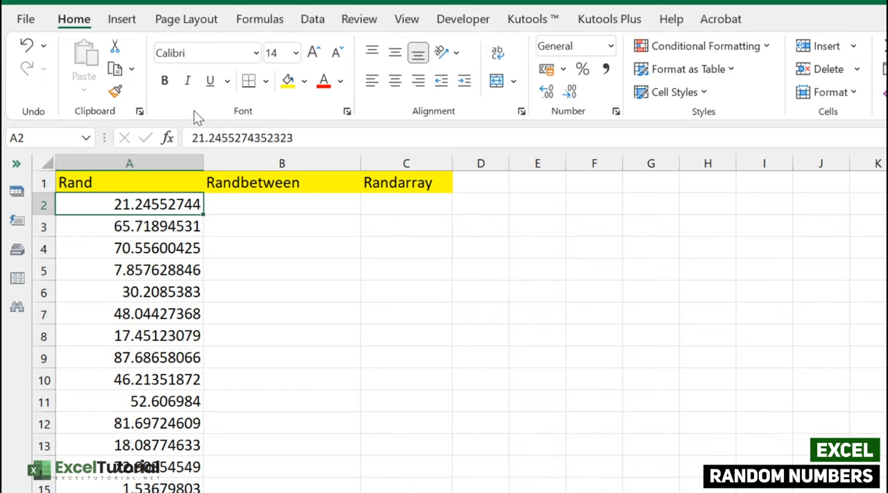
Enter the formula =RANDBETWEEN(10000,20000) in cell B2 under the Randbetween header.
{"action": "double_click", "coordinate": [273, 206]}
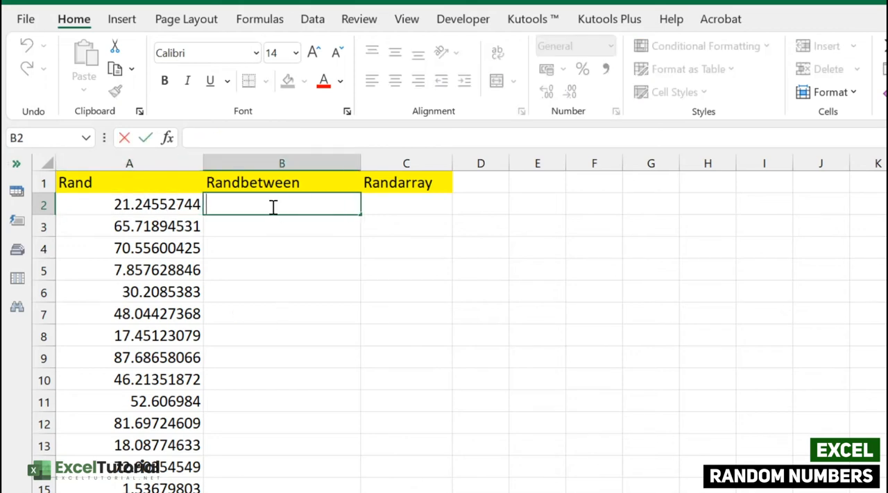
{"action": "type", "text": "=RANDBET"}
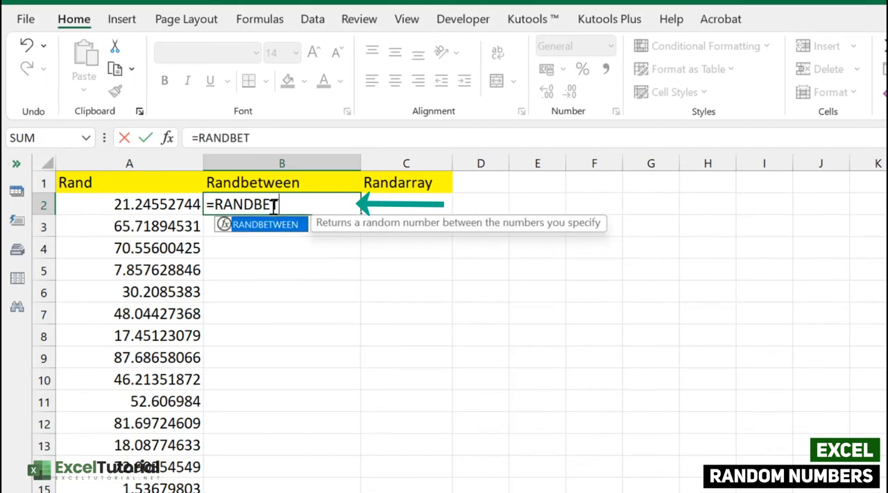
{"action": "key", "text": "Tab"}
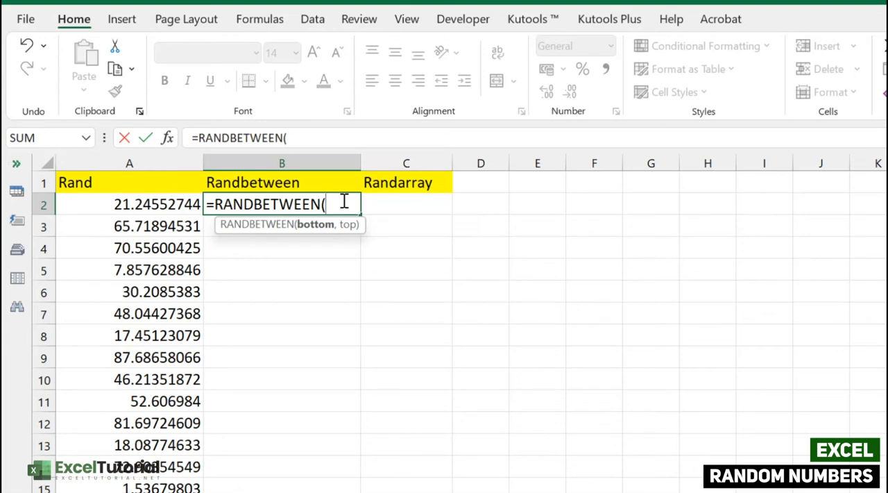
{"action": "type", "text": "10000"}
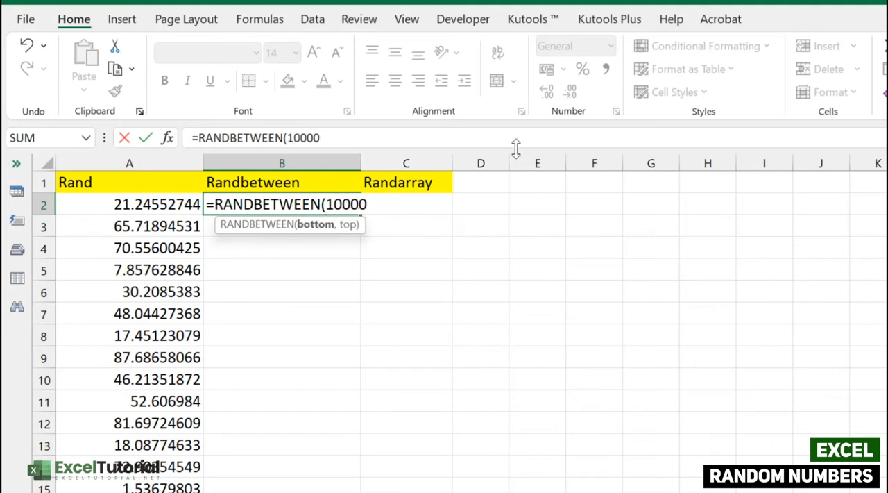
{"action": "type", "text": ",20000)"}
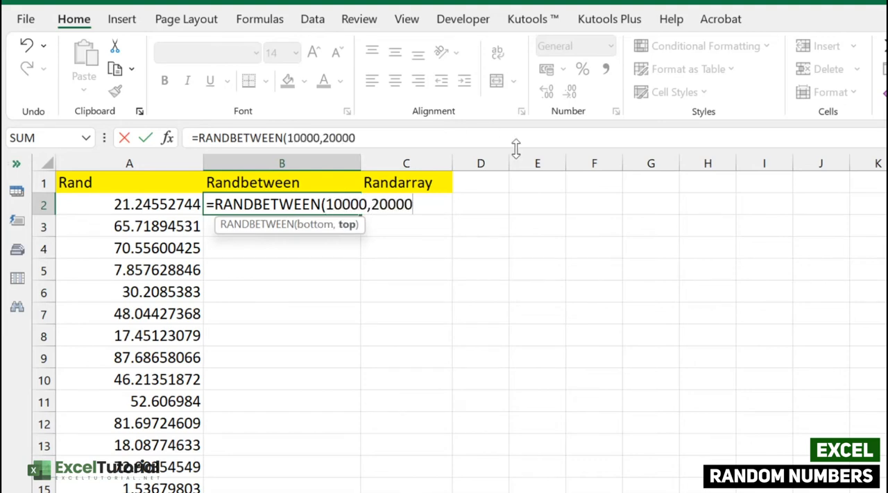
{"action": "key", "text": "Return"}
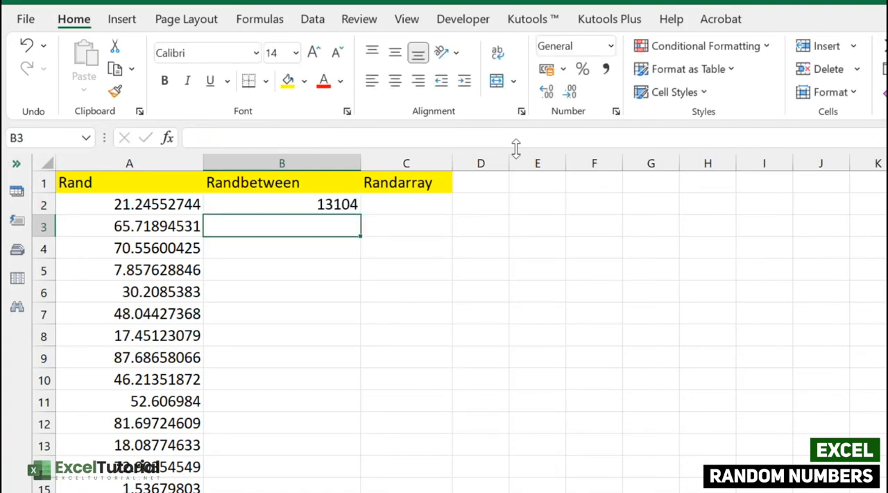
Fill the RANDBETWEEN formula from B2 down column B through row 20.
{"action": "left_click", "coordinate": [350, 198]}
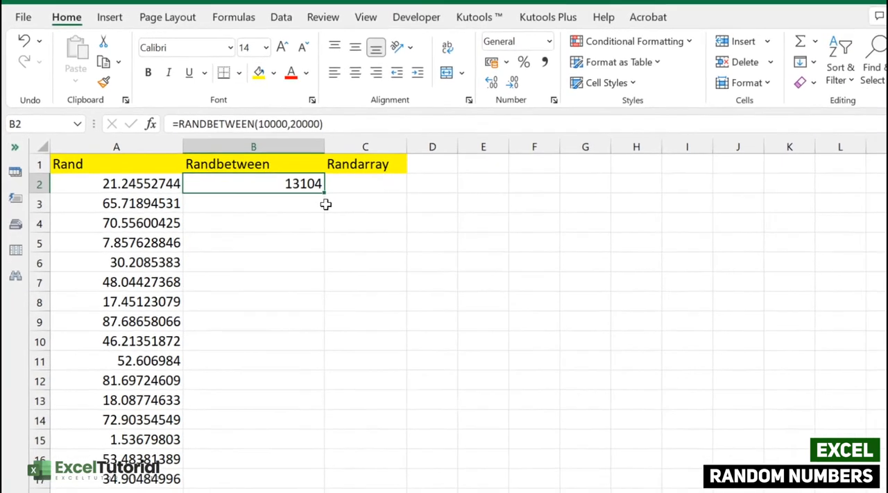
{"action": "double_click", "coordinate": [324, 192]}
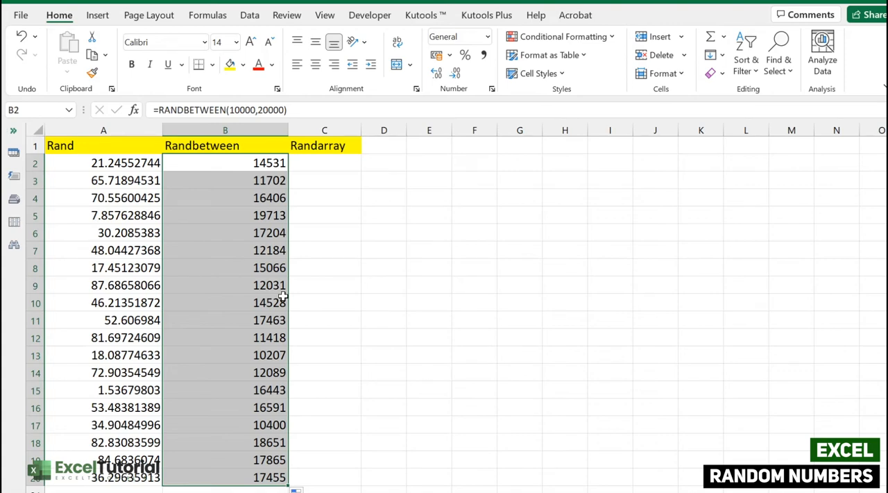
Clear the random values from A2:A20 in the Rand column.
{"action": "left_click", "coordinate": [134, 150]}
{"action": "left_click_drag", "start_coordinate": [135, 163], "coordinate": [130, 479]}
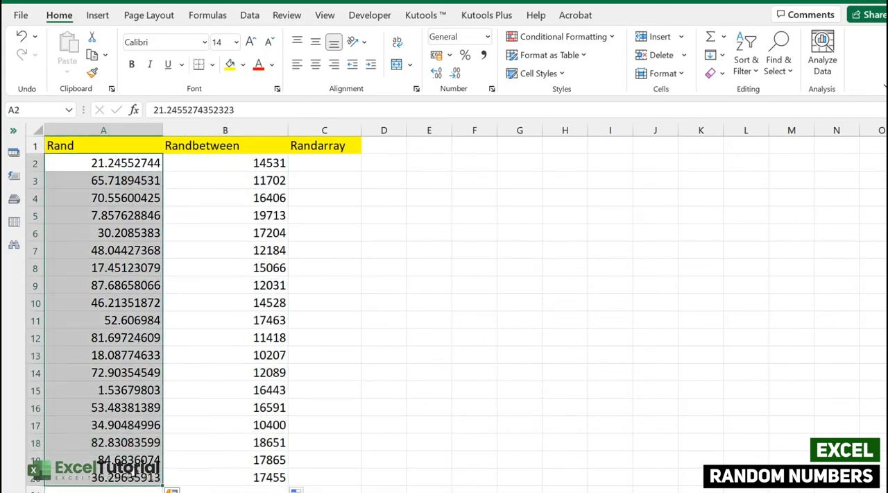
{"action": "key", "text": "Delete"}
{"action": "left_click", "coordinate": [125, 165]}
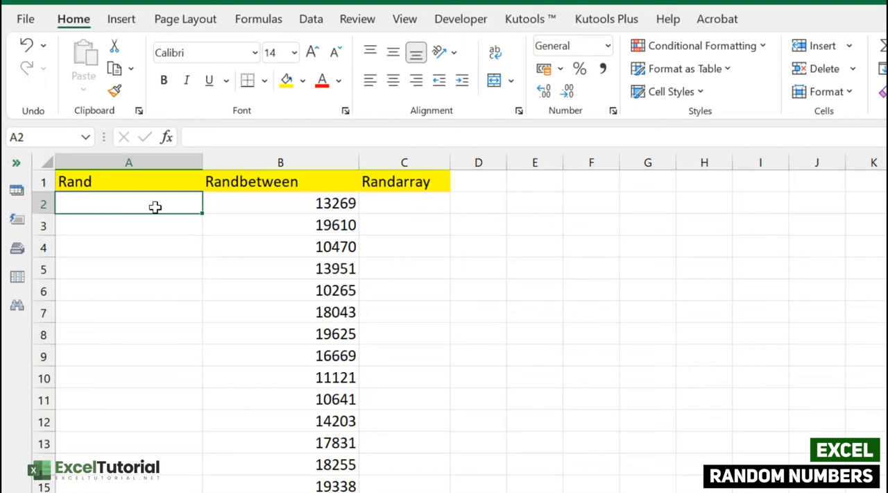
Enter the formula =10000+10000*RAND() in cell A2 and fill it down column A through row 20.
{"action": "double_click", "coordinate": [154, 207]}
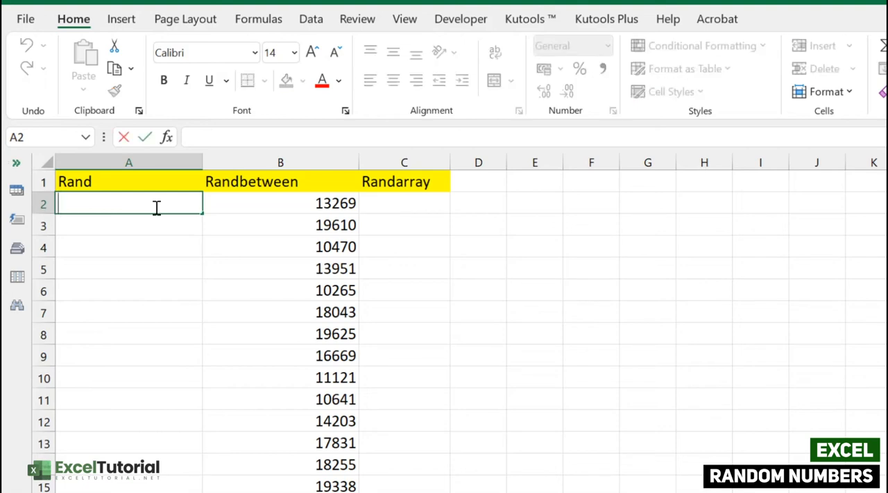
{"action": "left_click", "coordinate": [323, 202]}
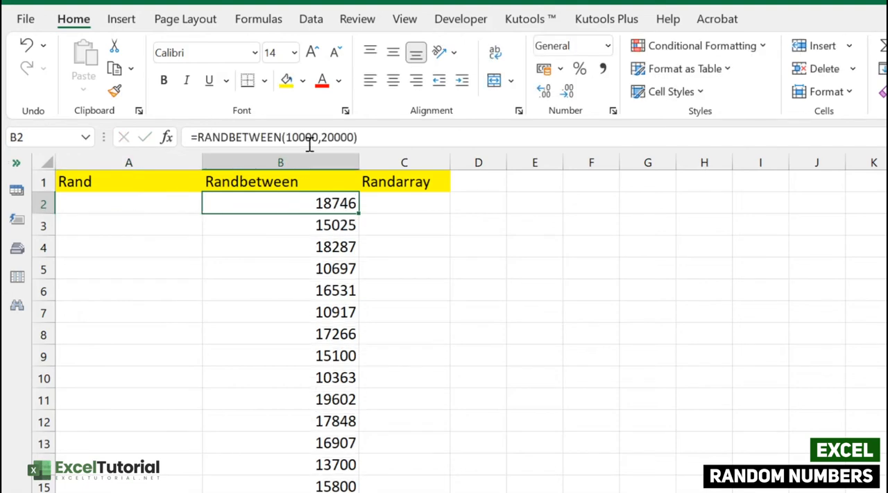
{"action": "left_click", "coordinate": [141, 202]}
{"action": "double_click", "coordinate": [142, 203]}
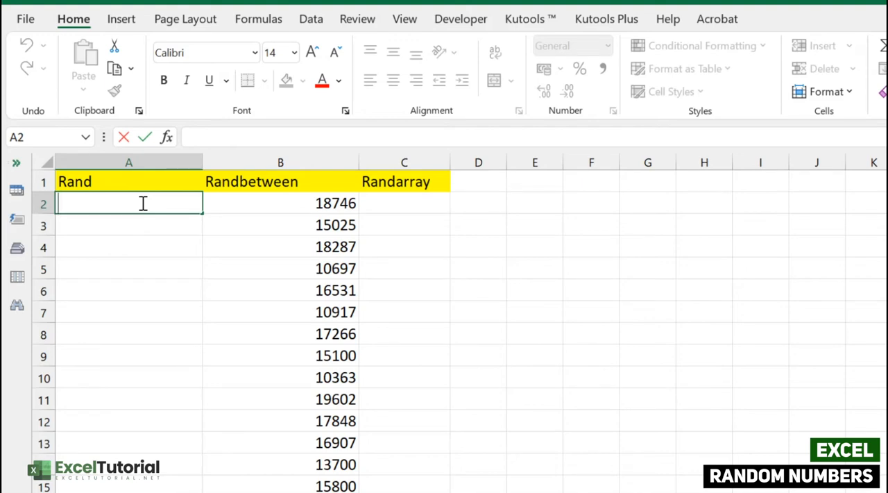
{"action": "type", "text": "=1000"}
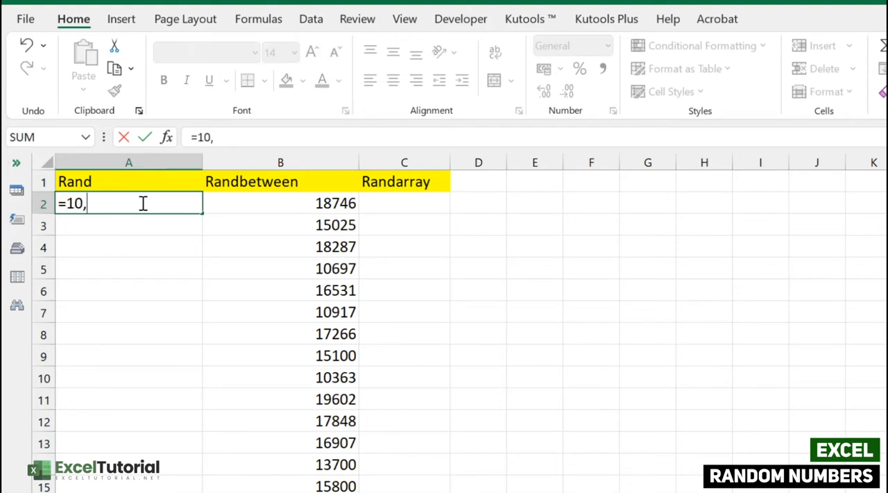
{"action": "type", "text": "0"}
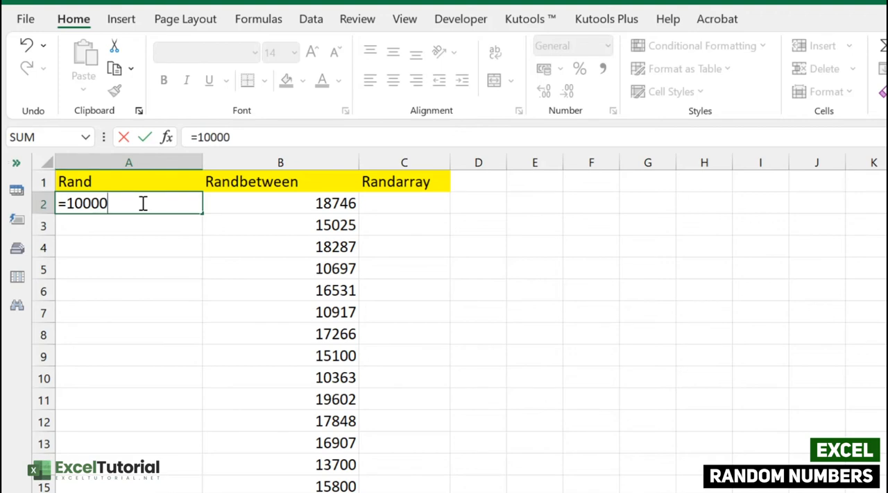
{"action": "type", "text": "+10000"}
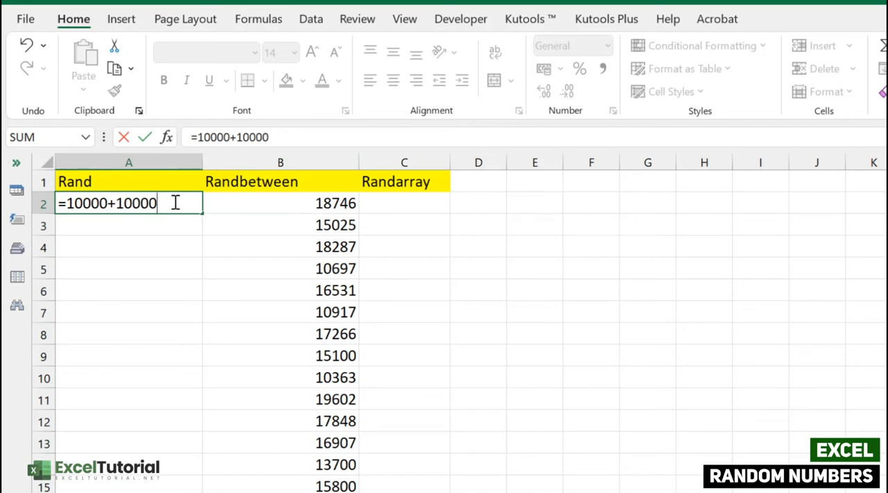
{"action": "type", "text": "*RAND"}
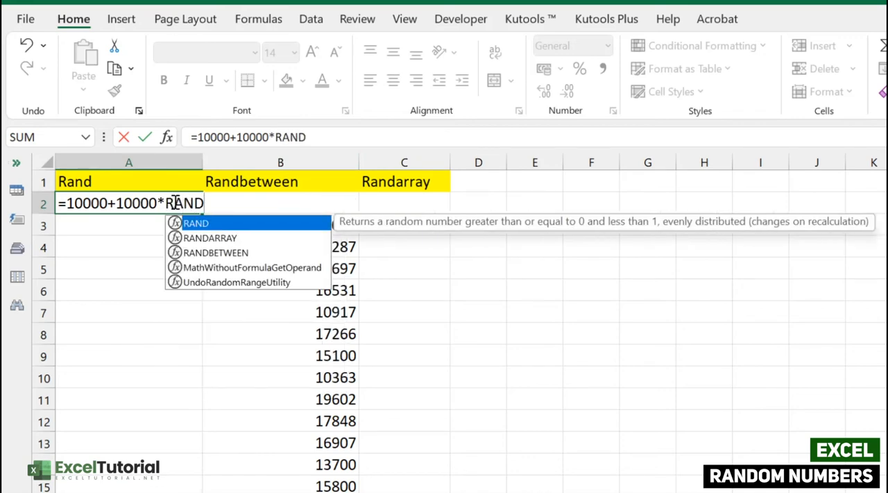
{"action": "type", "text": "()"}
{"action": "key", "text": "Return"}
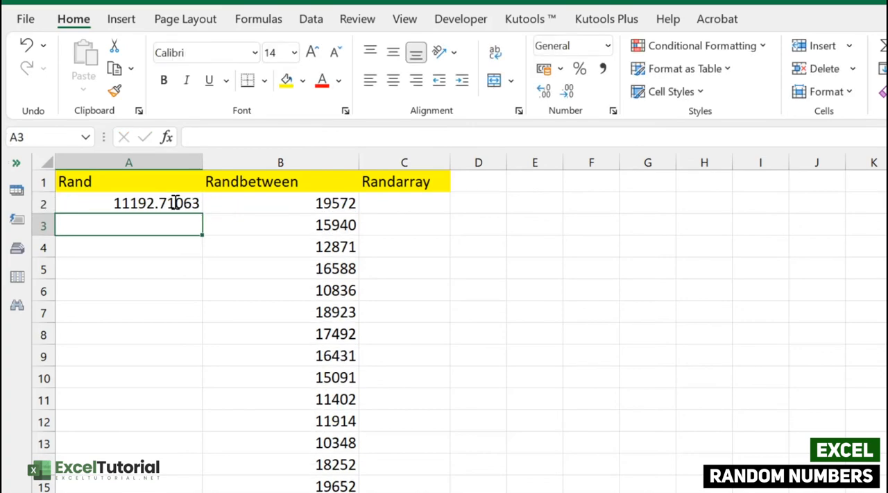
{"action": "left_click", "coordinate": [177, 202]}
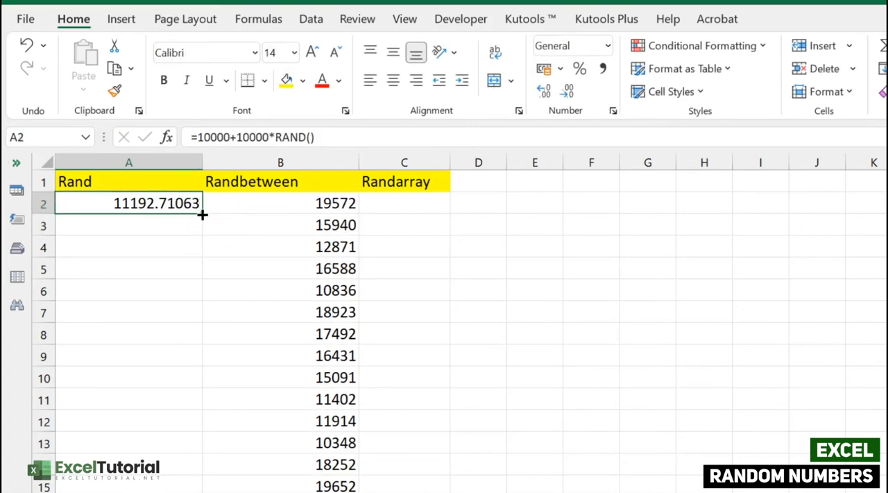
{"action": "left_click_drag", "start_coordinate": [202, 213], "coordinate": [149, 479]}
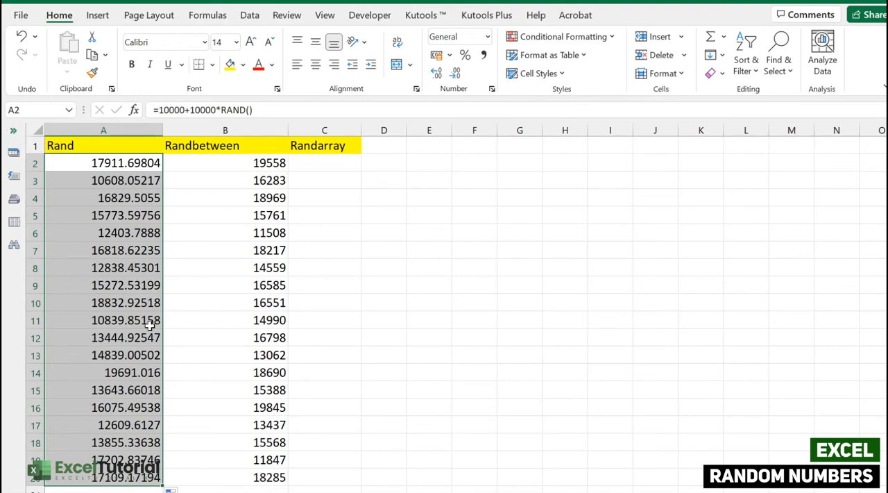
Clear the random values from A2:A20 in the Rand column.
{"action": "left_click", "coordinate": [139, 162]}
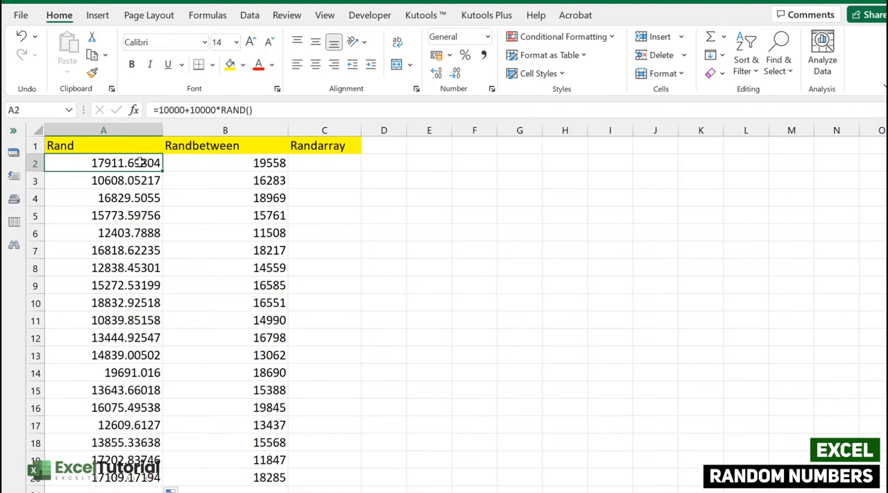
{"action": "left_click_drag", "start_coordinate": [140, 162], "coordinate": [140, 481]}
{"action": "key", "text": "Delete"}
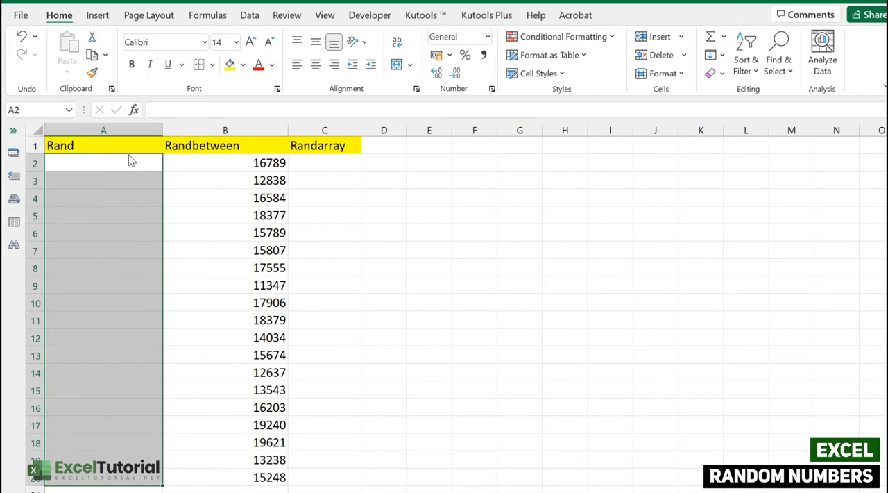
Enter the formula =50+30*RAND() in cell A2 and fill it down column A through row 20.
{"action": "double_click", "coordinate": [132, 161]}
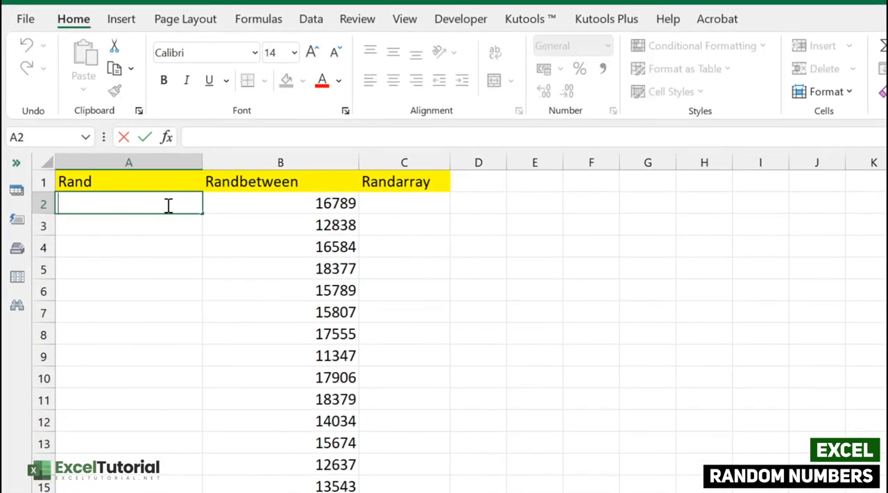
{"action": "type", "text": "=50"}
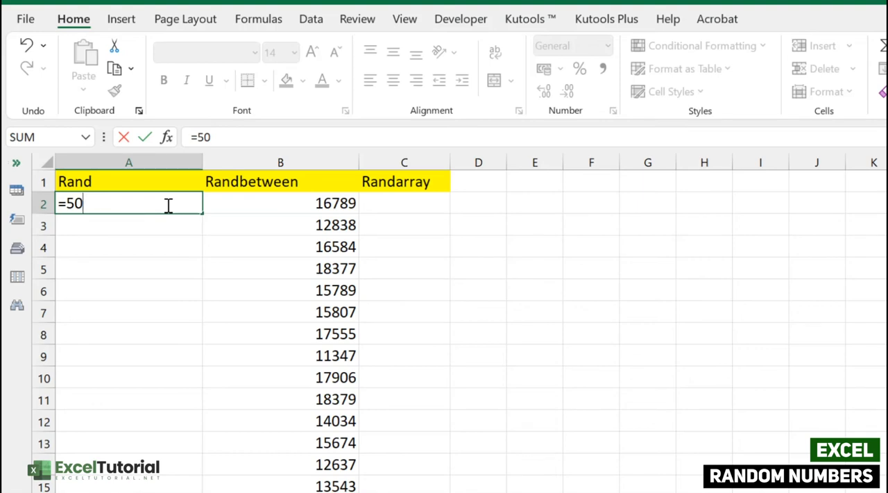
{"action": "type", "text": "+30*RA"}
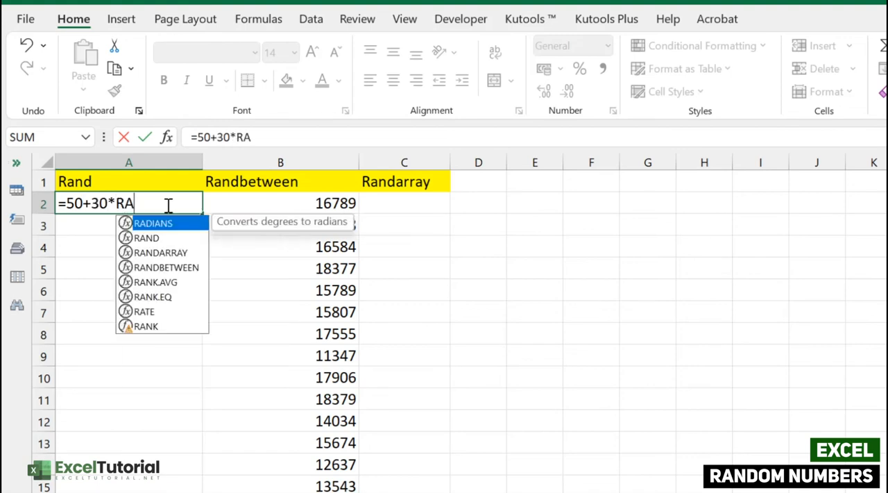
{"action": "type", "text": "ND()"}
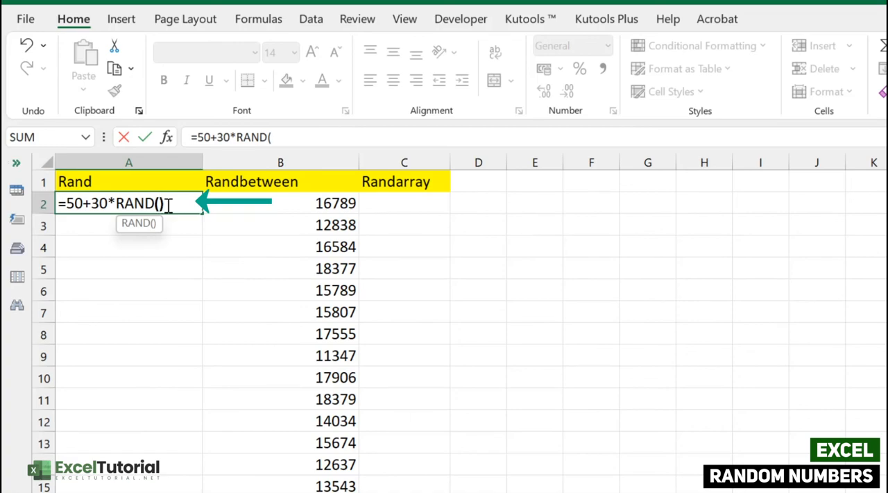
{"action": "key", "text": "Return"}
{"action": "left_click", "coordinate": [169, 205]}
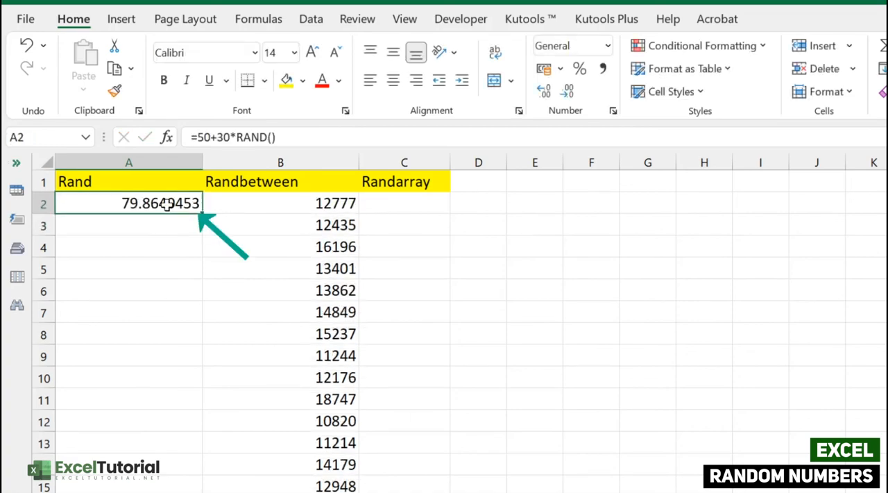
{"action": "left_click_drag", "start_coordinate": [203, 215], "coordinate": [223, 492]}
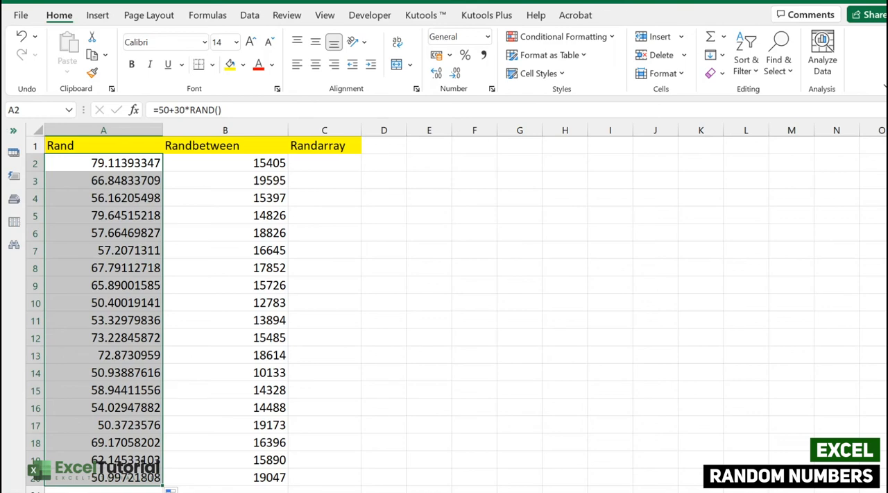
Enter the formula =RANDARRAY(19,2) in cell C2 under the Randarray header.
{"action": "left_click", "coordinate": [208, 145]}
{"action": "left_click", "coordinate": [319, 170]}
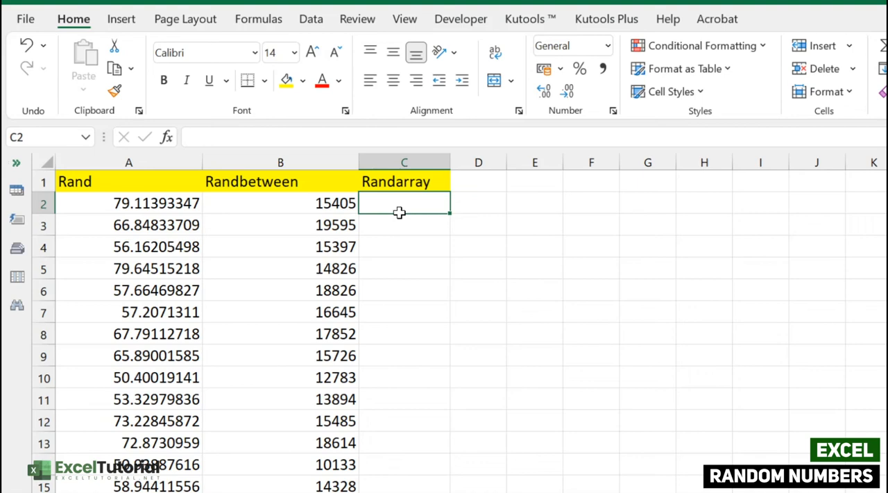
{"action": "double_click", "coordinate": [407, 202]}
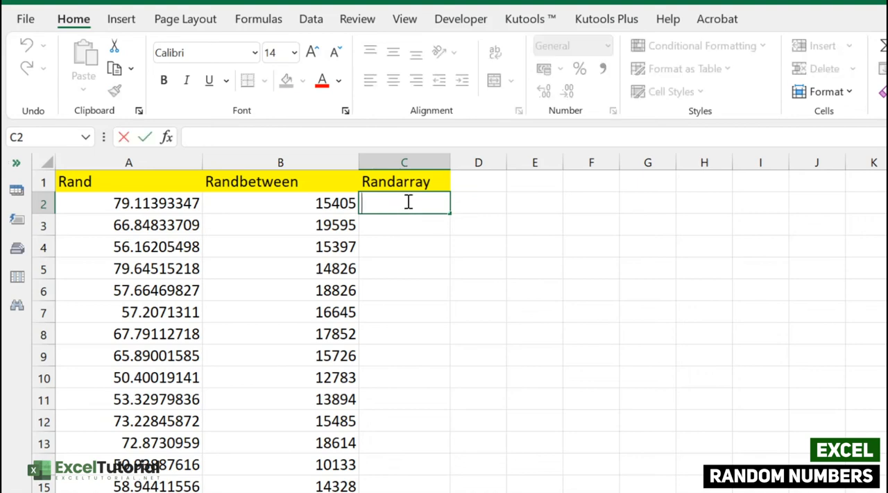
{"action": "left_click", "coordinate": [406, 392]}
{"action": "left_click_drag", "start_coordinate": [414, 201], "coordinate": [404, 489]}
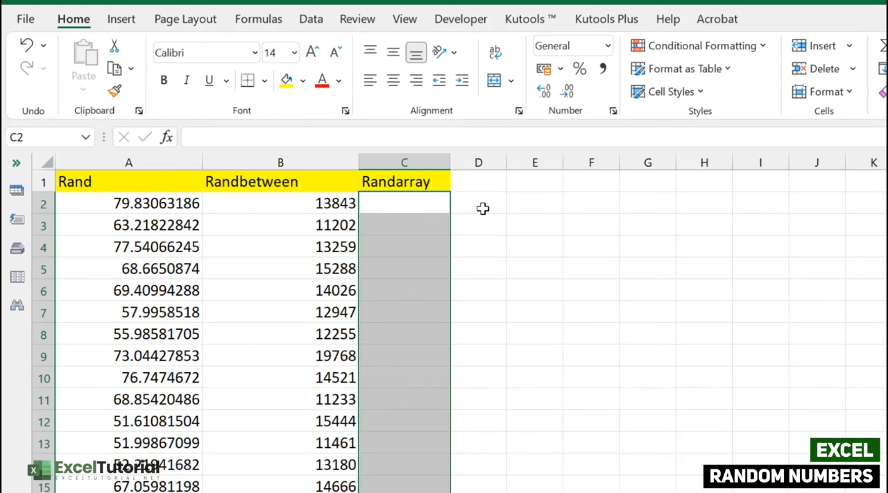
{"action": "left_click", "coordinate": [406, 200]}
{"action": "type", "text": "="}
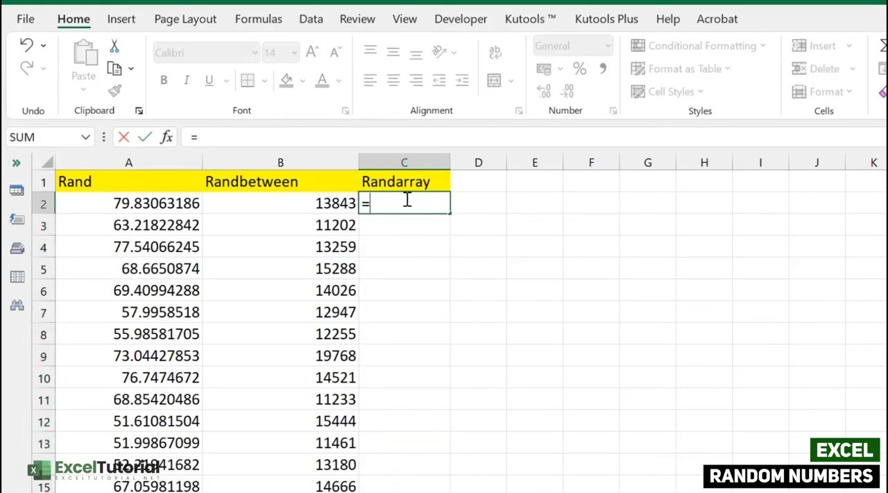
{"action": "type", "text": "RANDARRAY("}
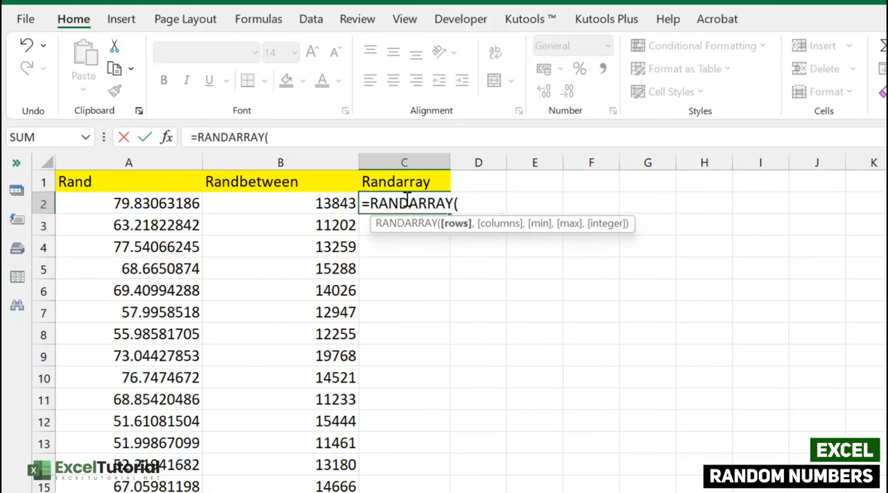
{"action": "type", "text": "19,"}
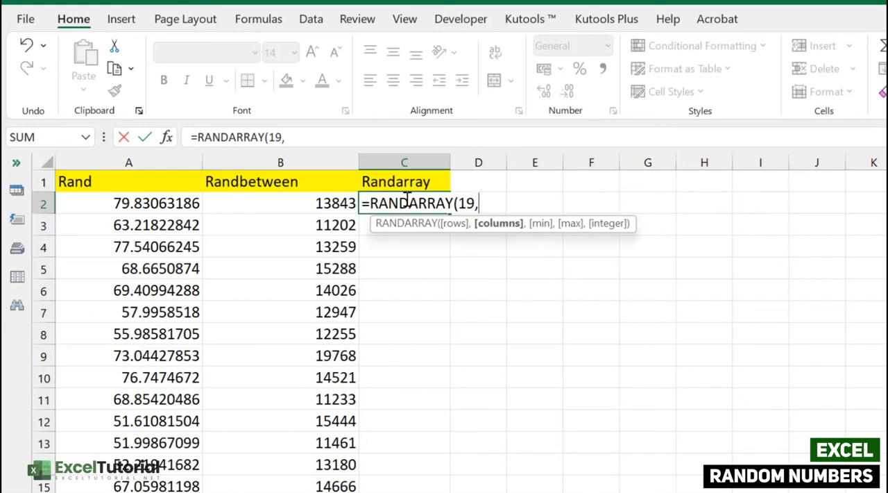
{"action": "type", "text": "2)"}
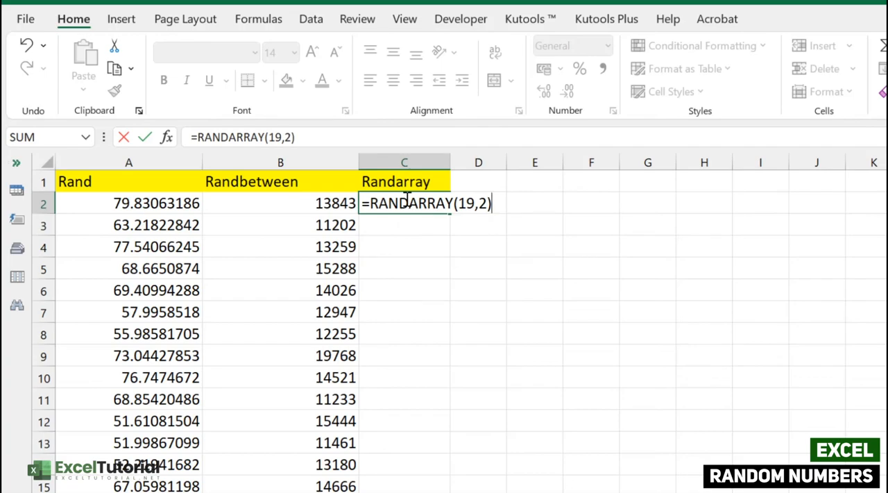
{"action": "key", "text": "Return"}
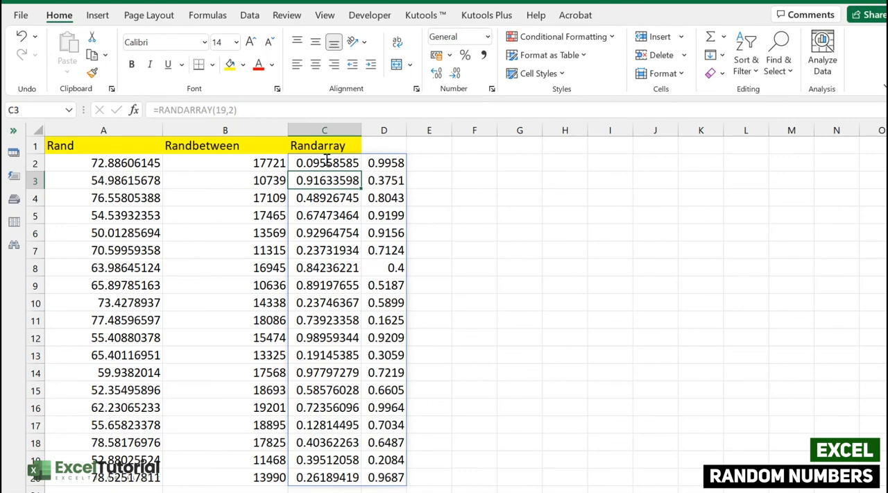
Edit the formula in C2 to =50+30*RANDARRAY(19,2).
{"action": "left_click", "coordinate": [327, 160]}
{"action": "left_click_drag", "start_coordinate": [326, 160], "coordinate": [404, 488]}
{"action": "left_click", "coordinate": [351, 287]}
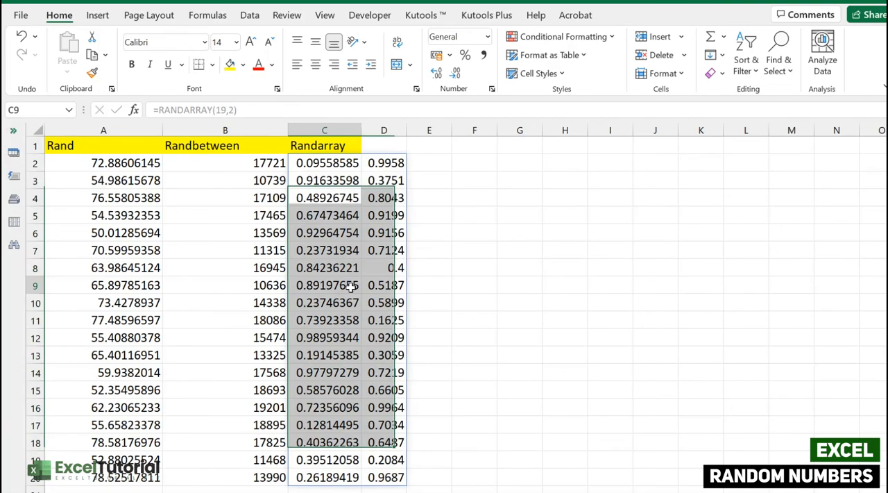
{"action": "double_click", "coordinate": [312, 163]}
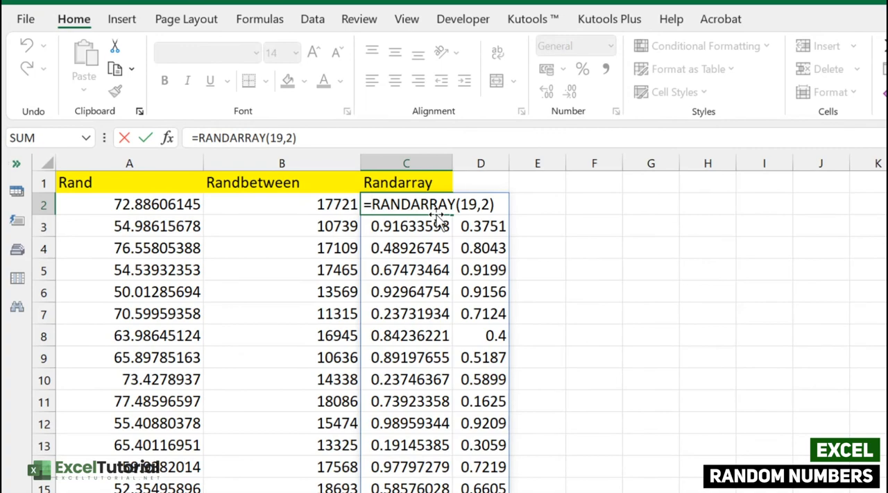
{"action": "type", "text": "50_"}
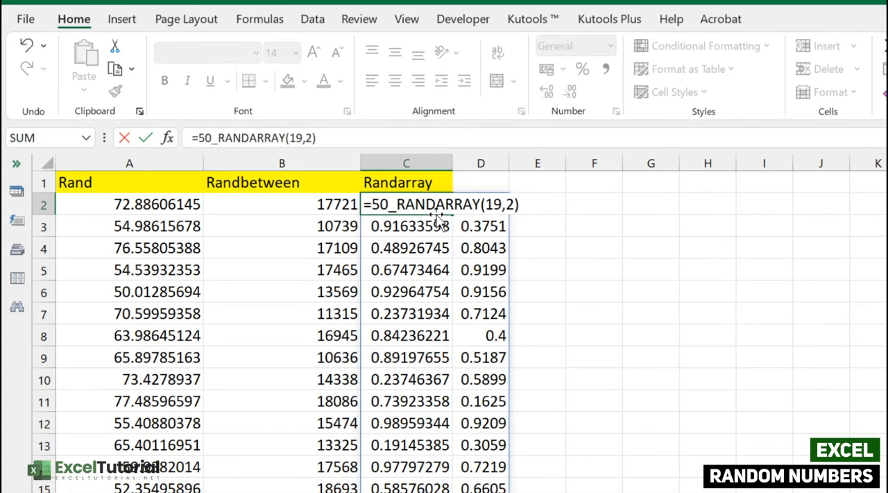
{"action": "key", "text": "BackSpace"}
{"action": "type", "text": "+30*"}
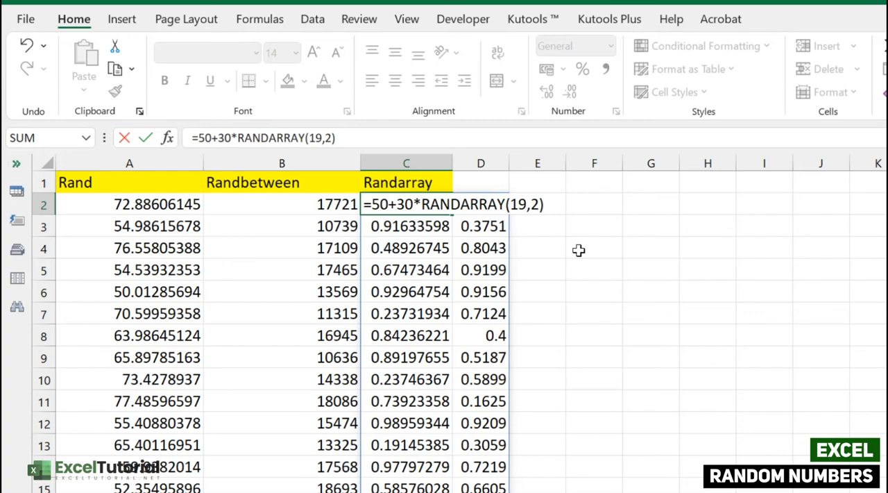
{"action": "key", "text": "Return"}
Delete the RANDARRAY formula from cell C2 and review the formula in A2.
{"action": "left_click", "coordinate": [458, 310]}
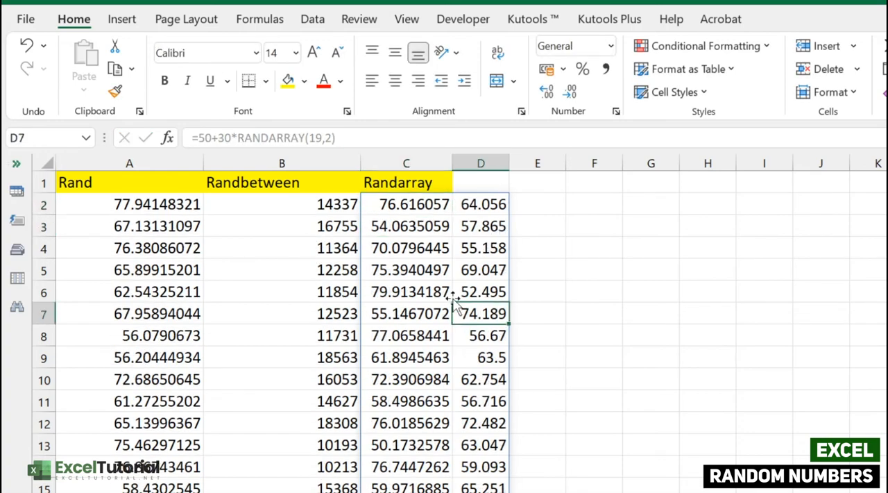
{"action": "left_click", "coordinate": [414, 210]}
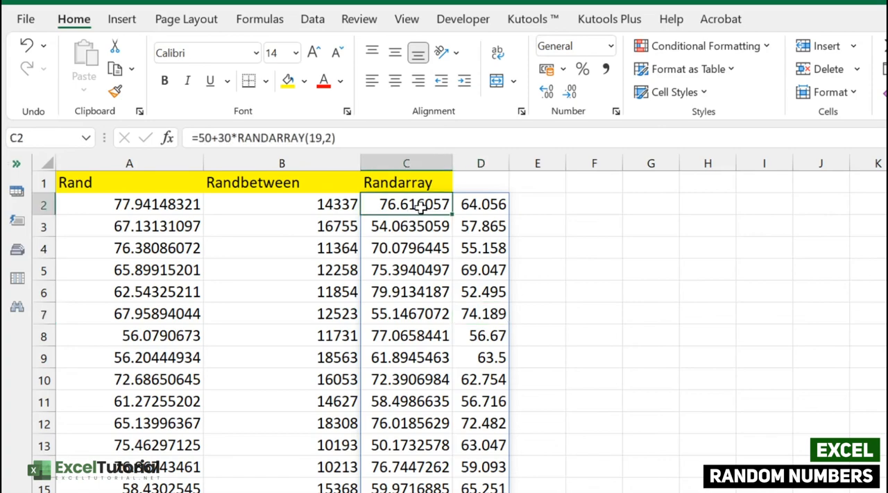
{"action": "key", "text": "Delete"}
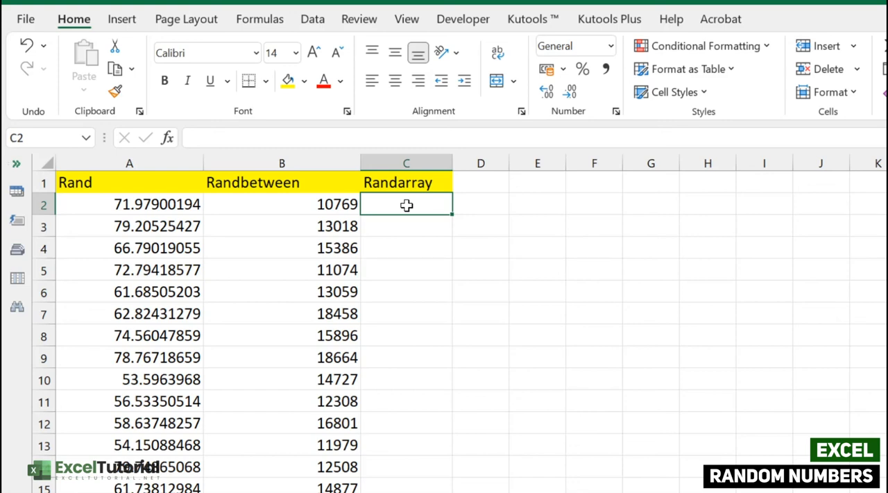
{"action": "left_click", "coordinate": [154, 211]}
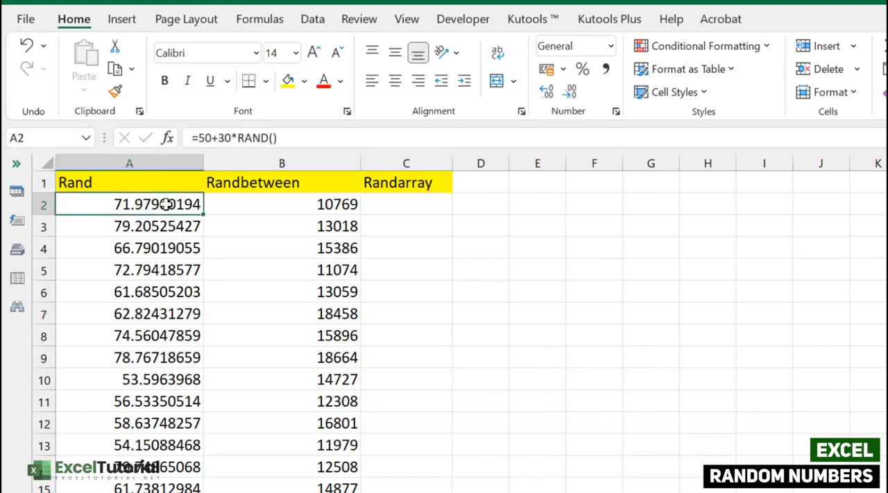
{"action": "left_click", "coordinate": [414, 205]}
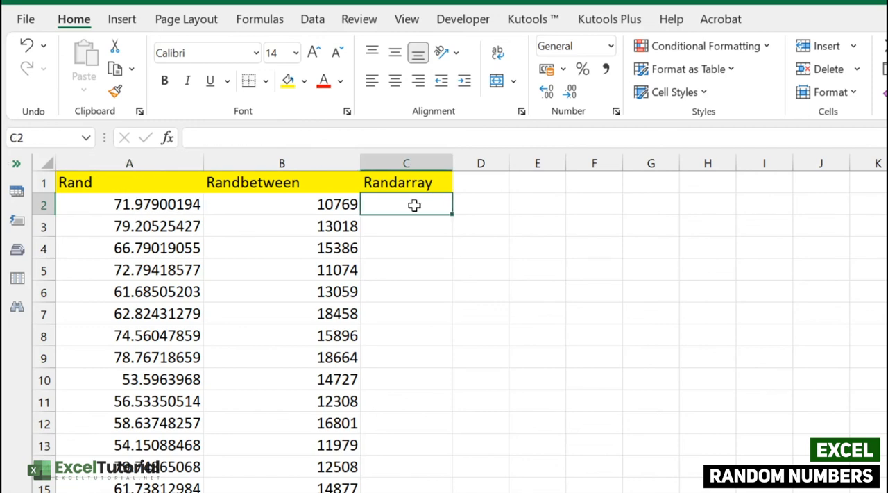
Enter the formula =RANDARRAY(19,2,50,80,TRUE) in cell C2 to spill 19×2 random integers between 50 and 80.
{"action": "double_click", "coordinate": [414, 204]}
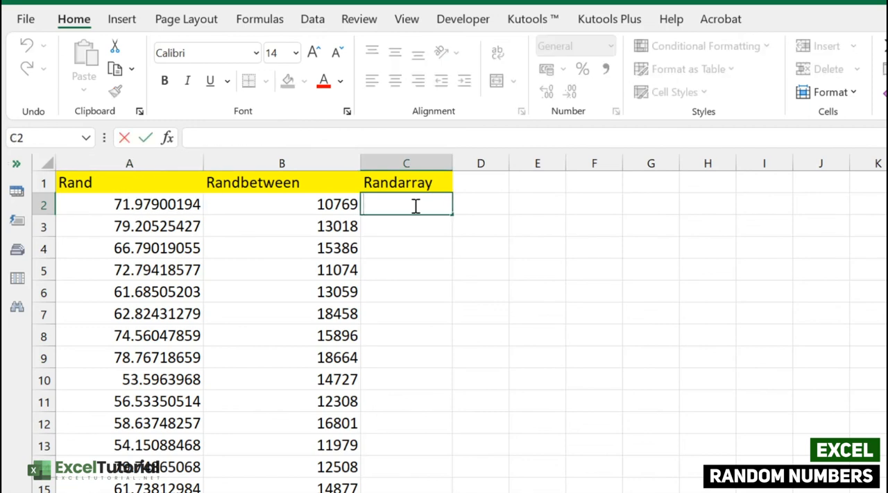
{"action": "type", "text": "=RANDARRAY("}
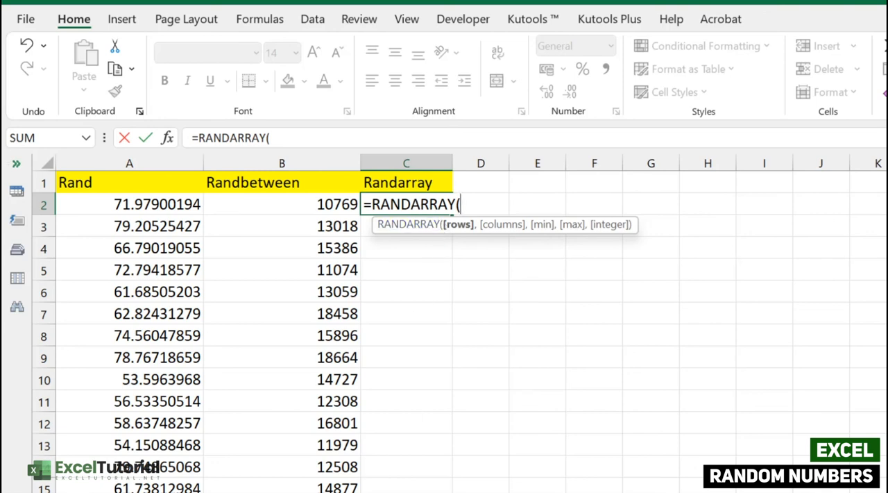
{"action": "type", "text": "19,2"}
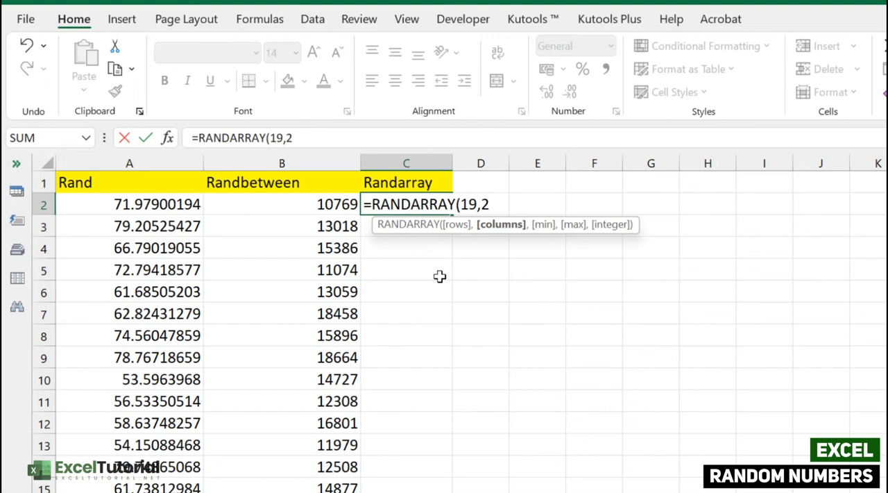
{"action": "type", "text": ","}
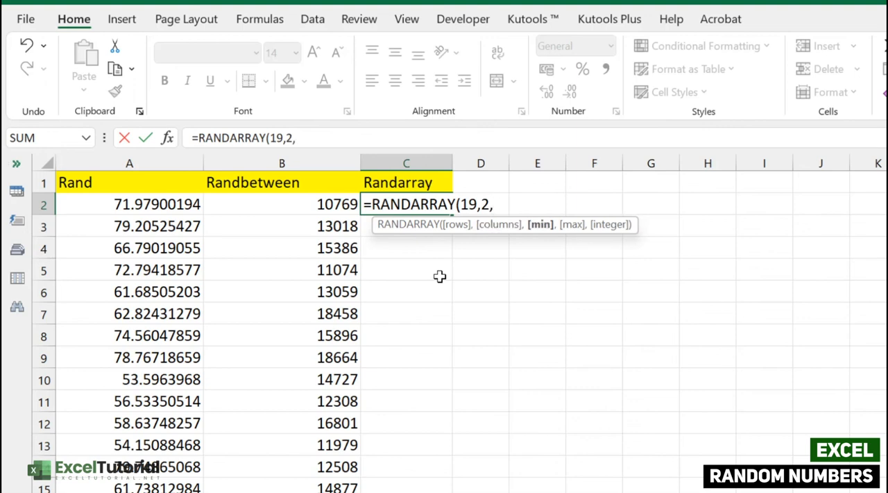
{"action": "type", "text": "50,"}
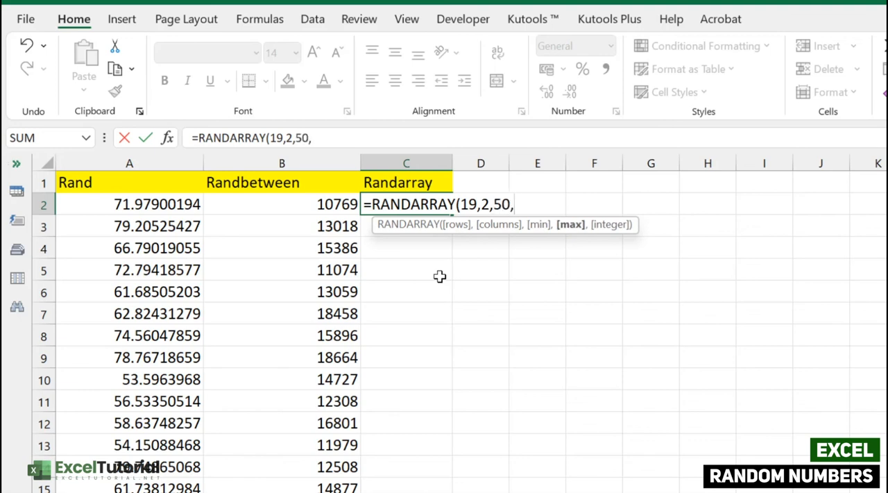
{"action": "type", "text": "80,"}
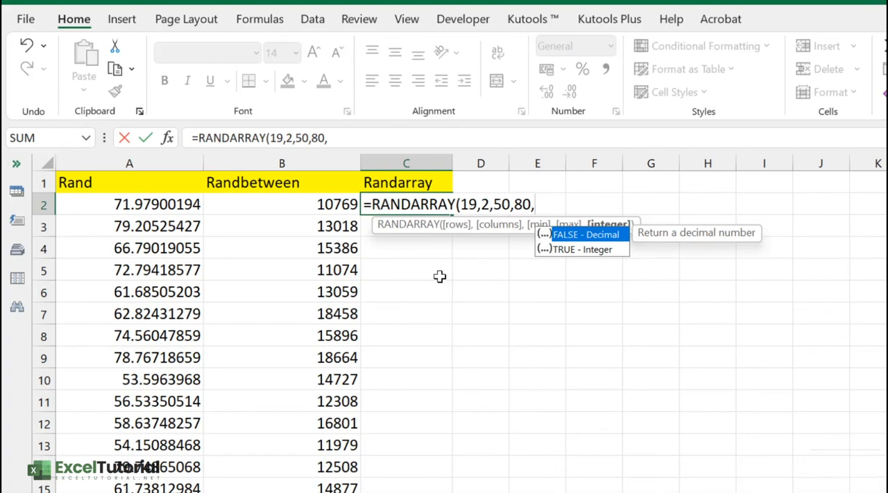
{"action": "key", "text": "Down"}
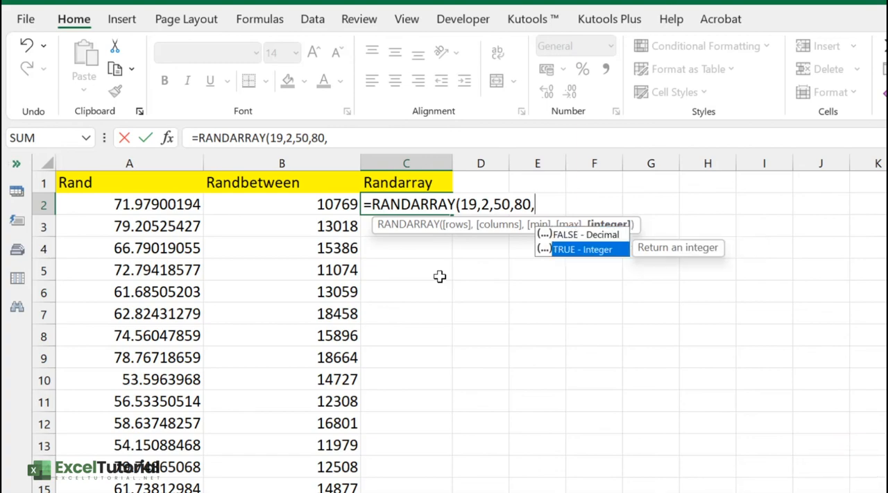
{"action": "key", "text": "Tab"}
{"action": "type", "text": ")"}
{"action": "key", "text": "Return"}
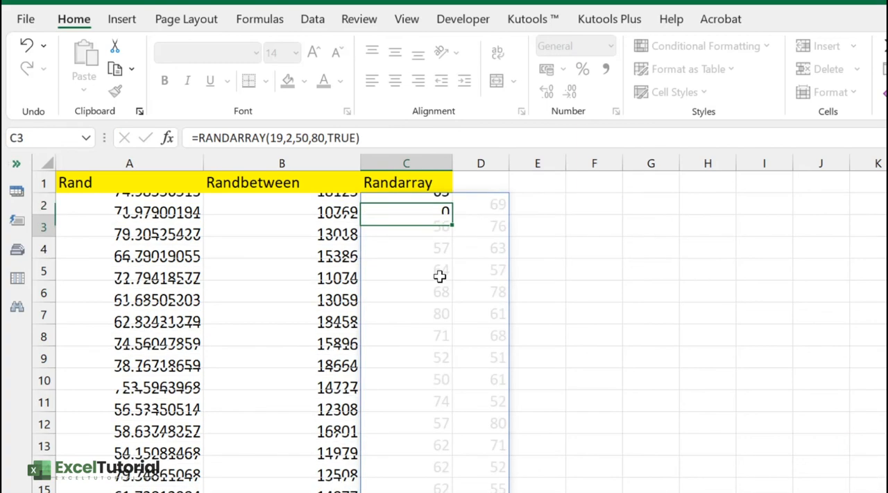